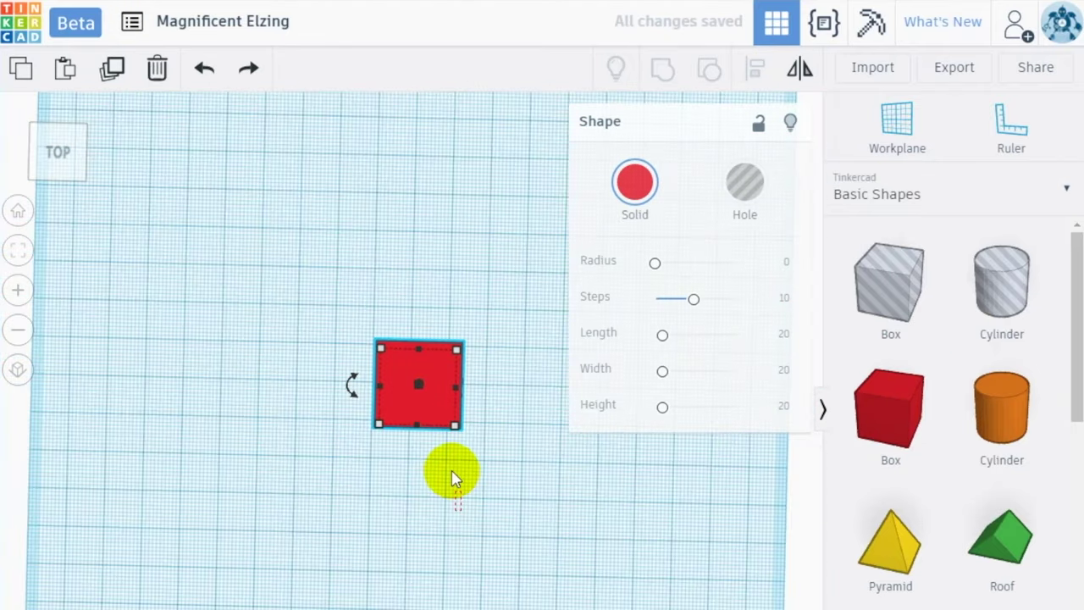
- Make the first box a 50 × 50 × 5 mm base plate
click(452, 478)
right_drag(452, 479, 428, 405)
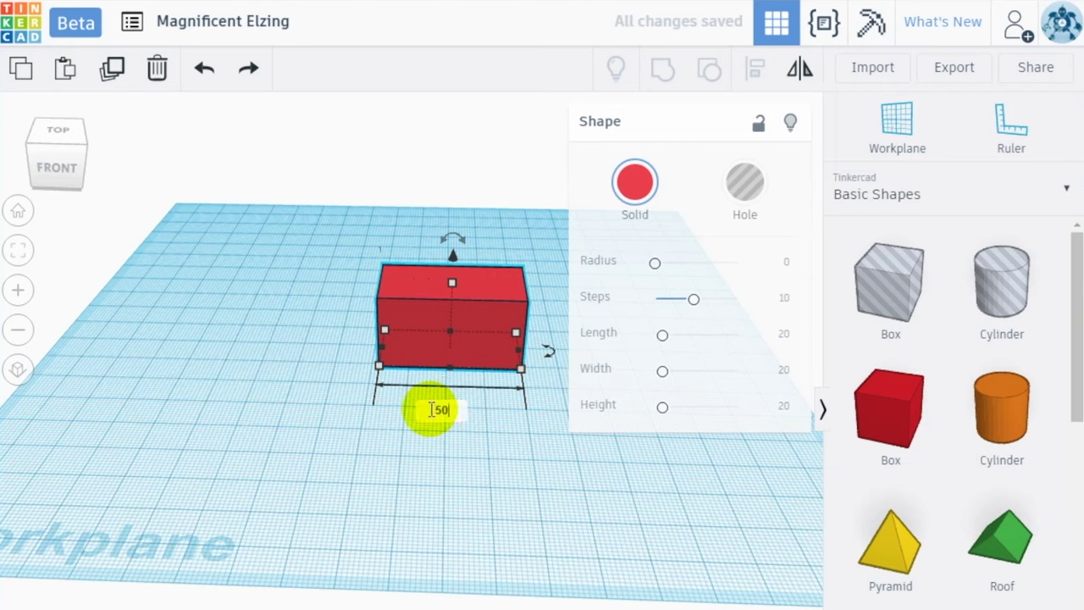
right_drag(426, 421, 268, 458)
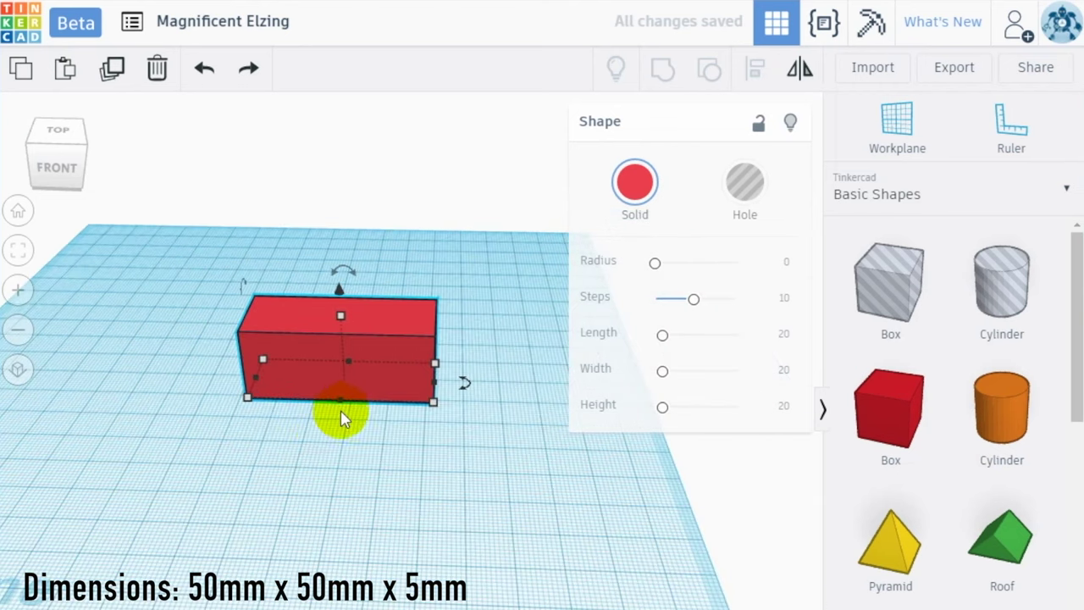
key(Return)
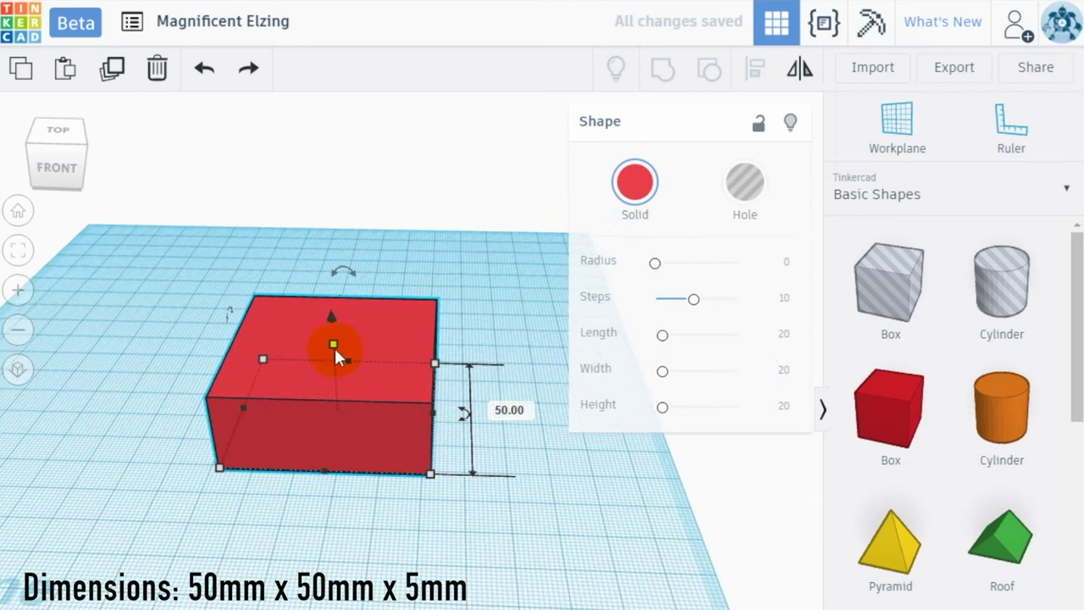
click(415, 377)
text(5)
key(Return)
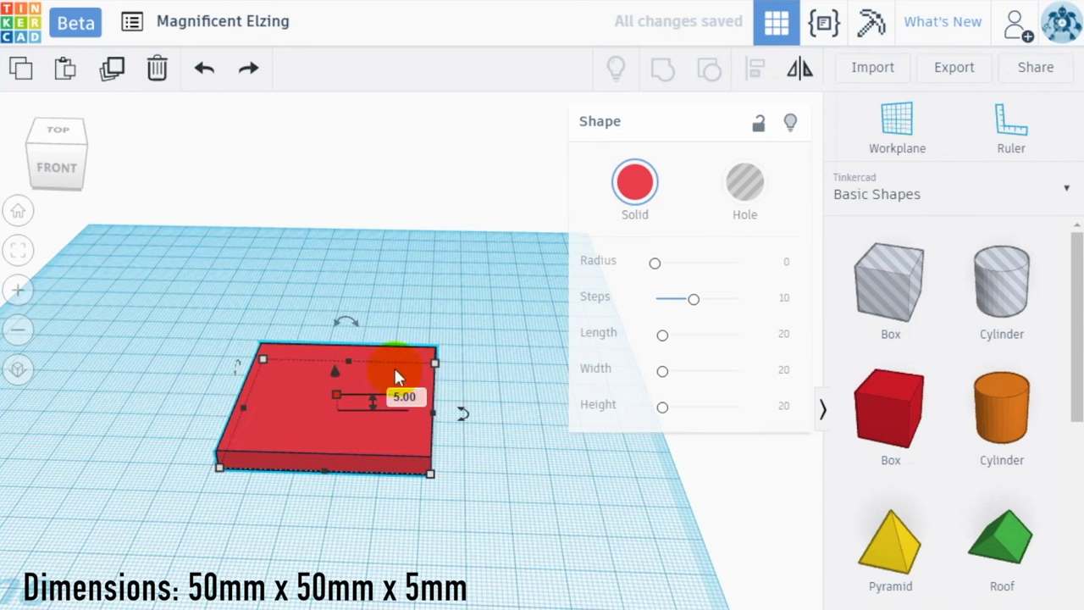
- Move the base plate back and left, and give a second box a 50 mm width
right_drag(398, 376, 414, 508)
drag(414, 508, 322, 453)
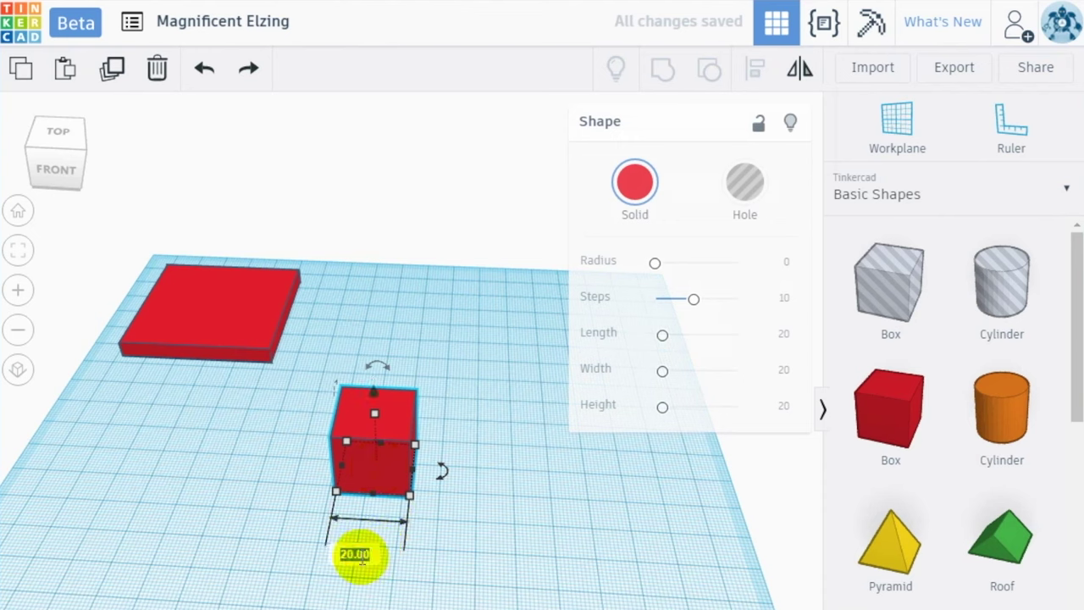
key(Return)
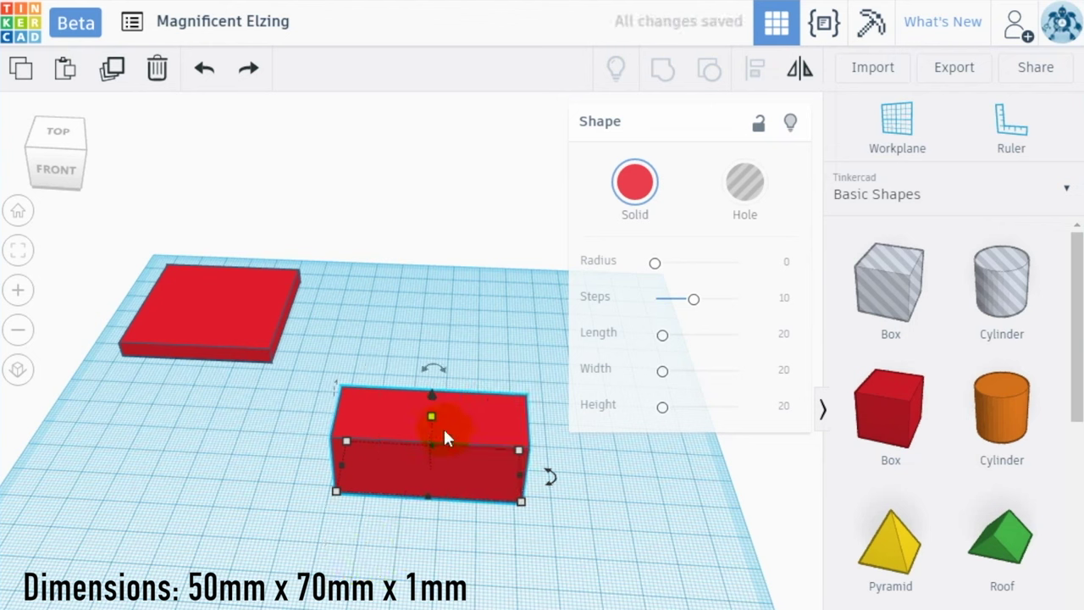
- Set the second box's height to 70 mm and its thickness to 1 mm
mouse_move(429, 416)
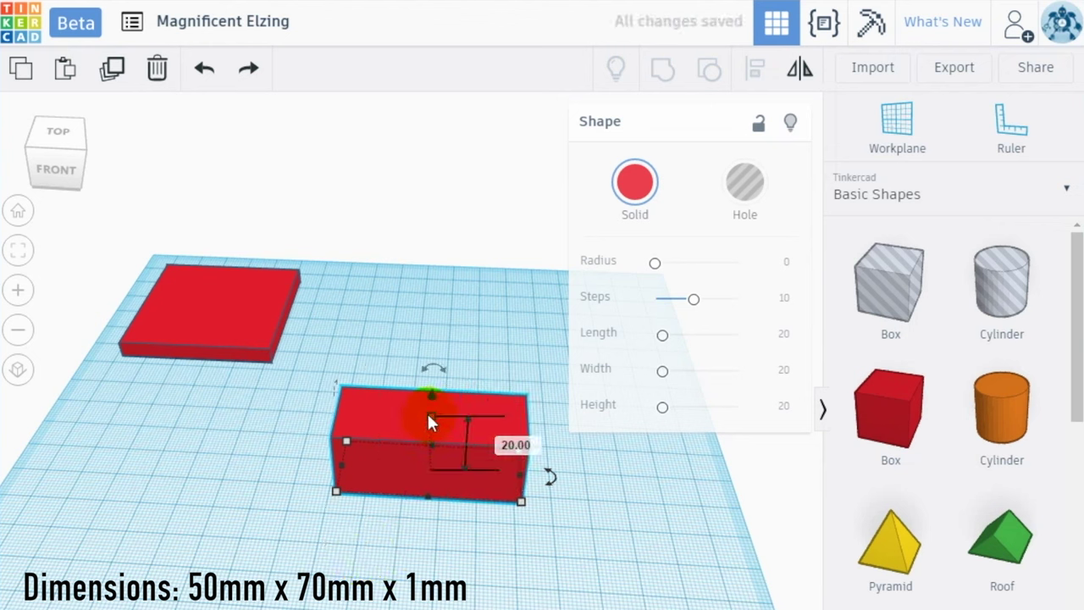
click(510, 443)
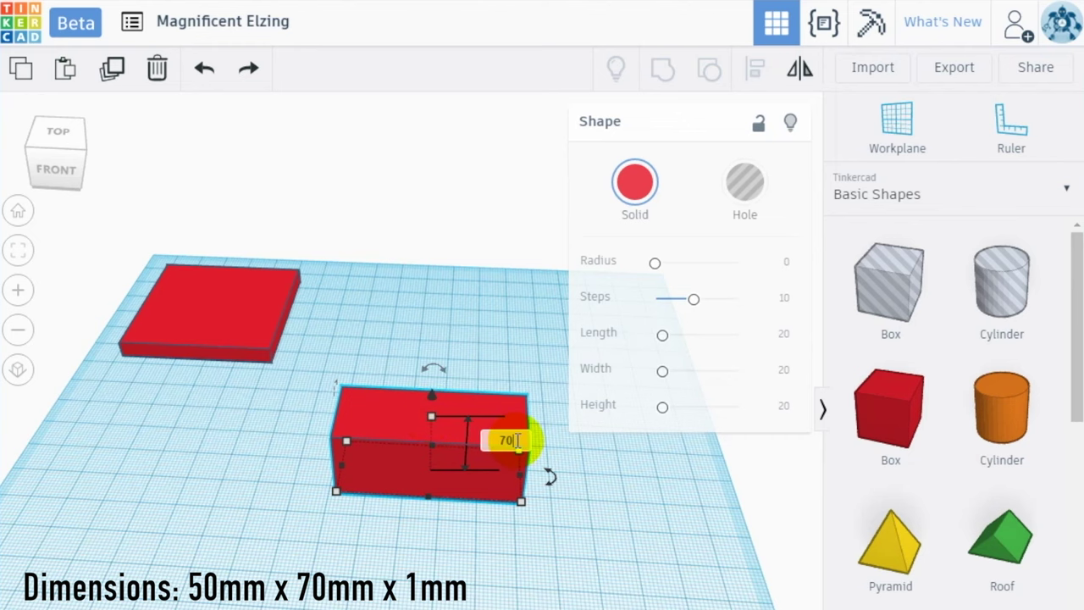
text(70)
key(Return)
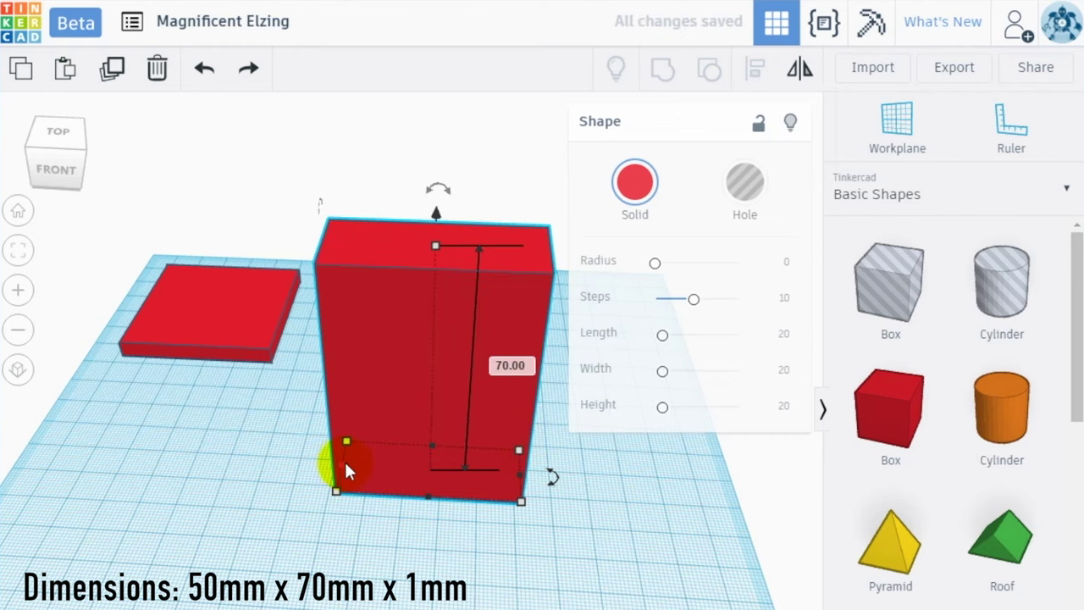
click(520, 588)
right_drag(520, 587, 489, 485)
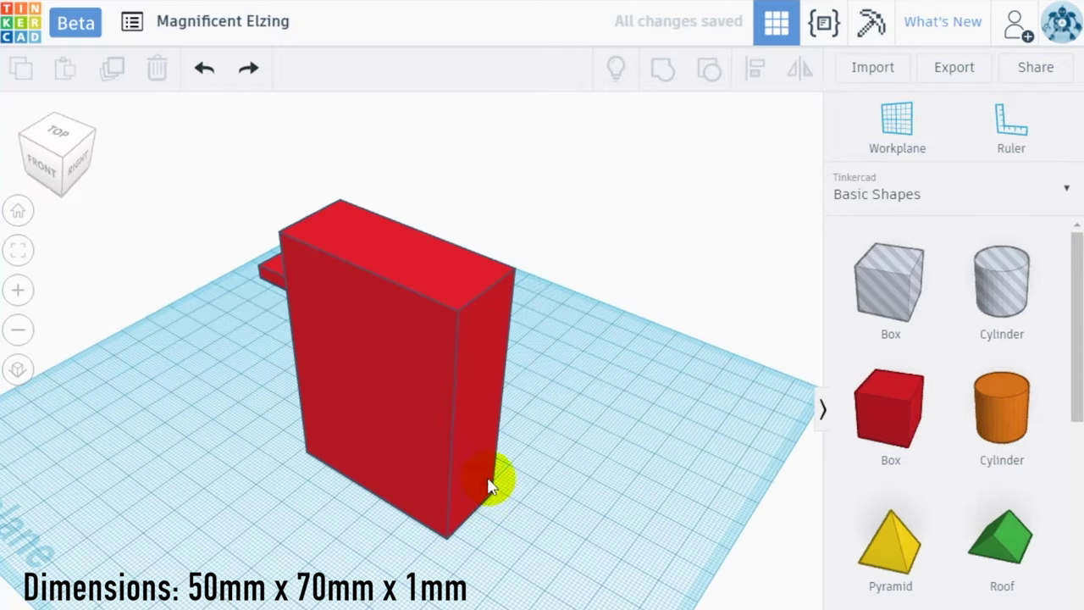
click(490, 484)
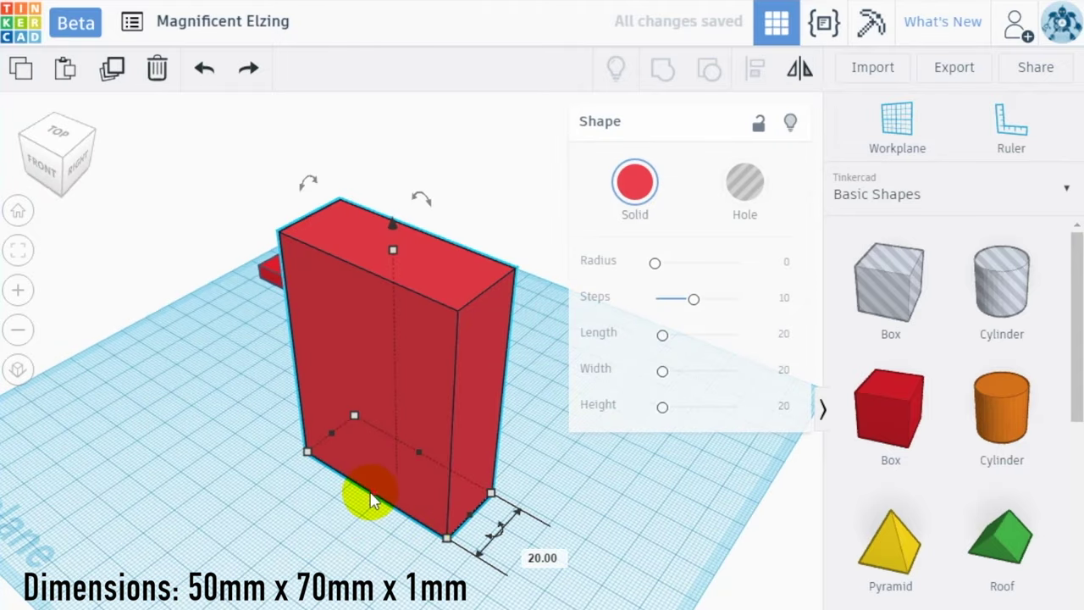
text(1)
key(Return)
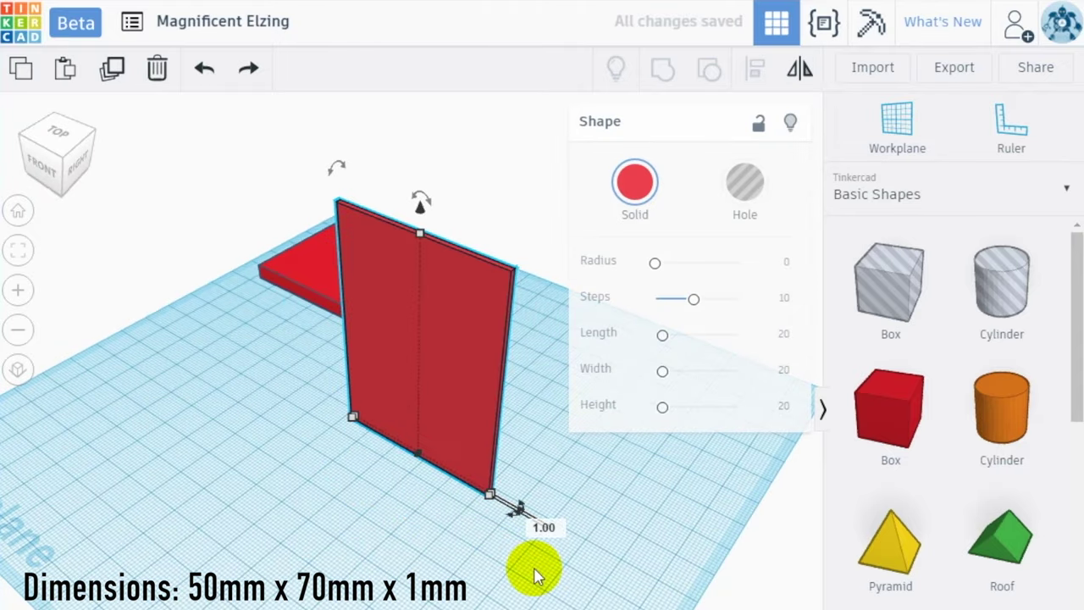
- Move the thin 50 × 70 × 1 mm wall slab toward the front
click(366, 563)
right_drag(328, 591, 459, 443)
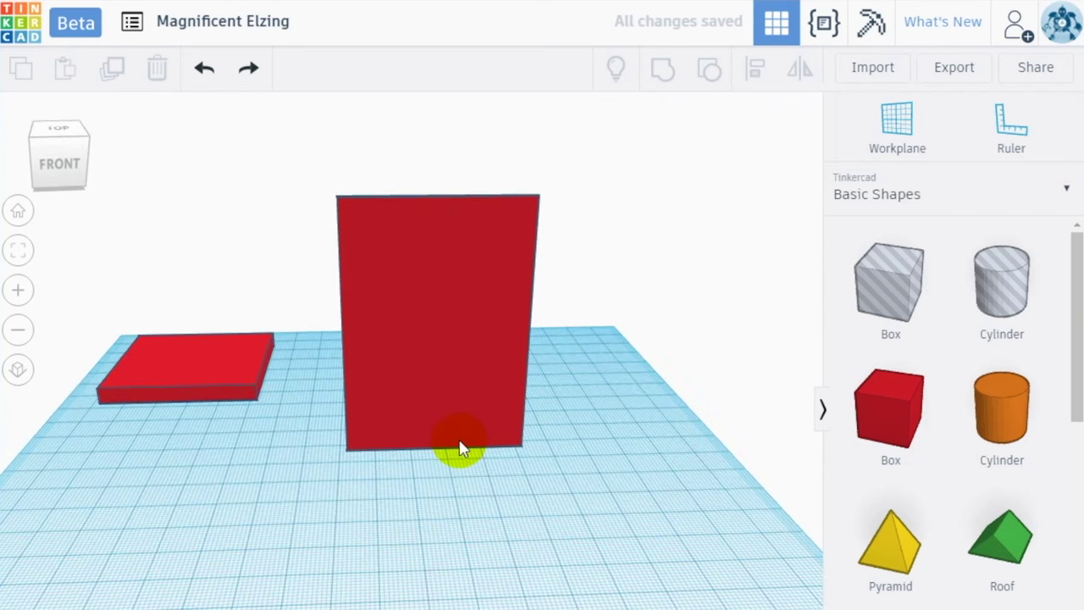
drag(447, 379, 435, 433)
click(716, 537)
- Place a Voronoi shape from the Featured Shape Generators on the workplane
scroll(939, 358, down, 3)
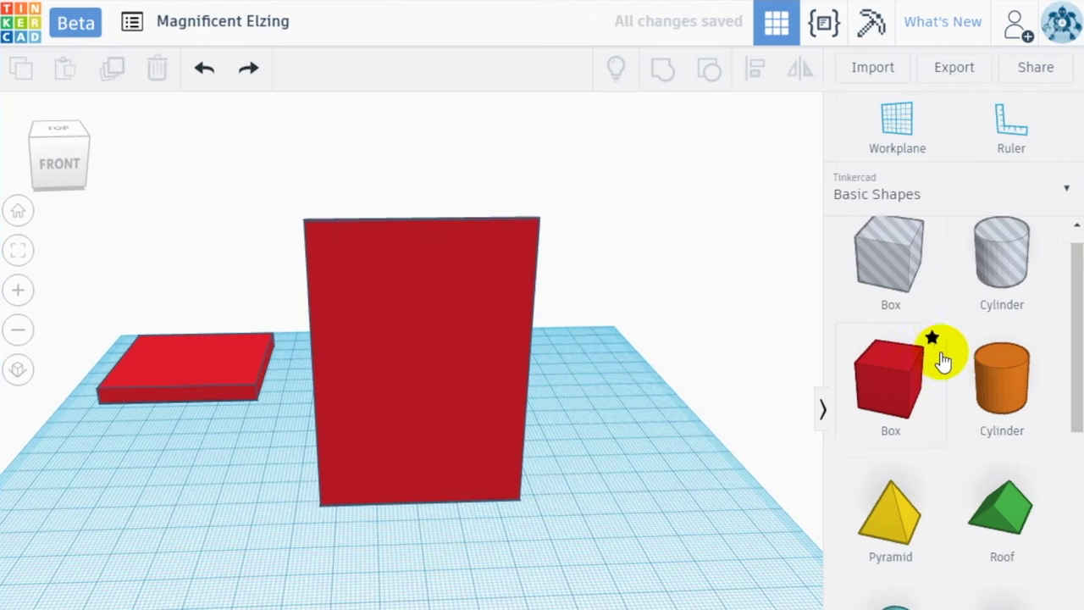
scroll(939, 363, up, 3)
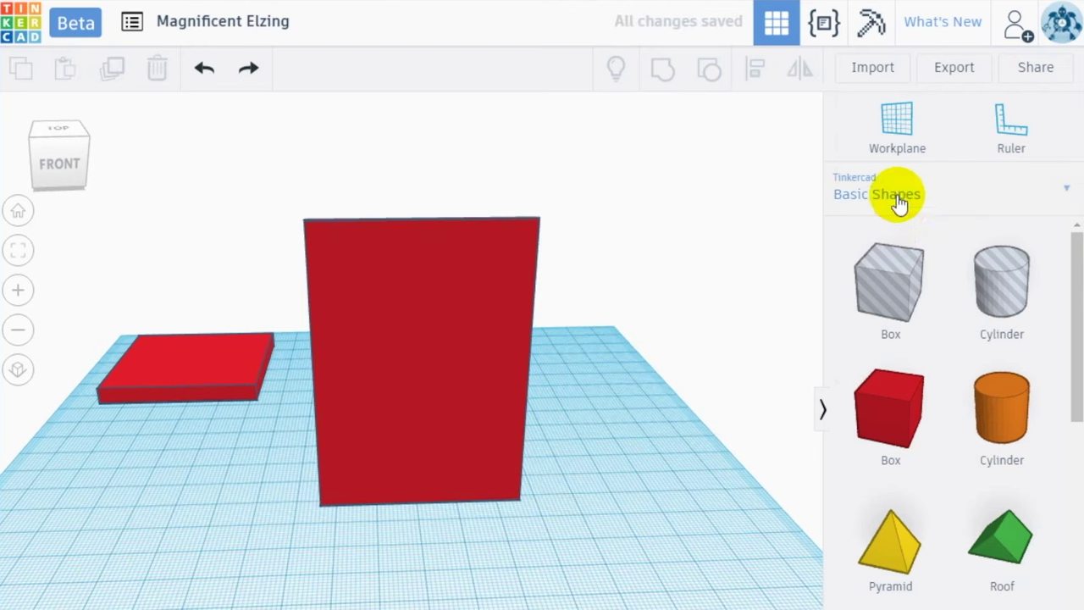
click(899, 203)
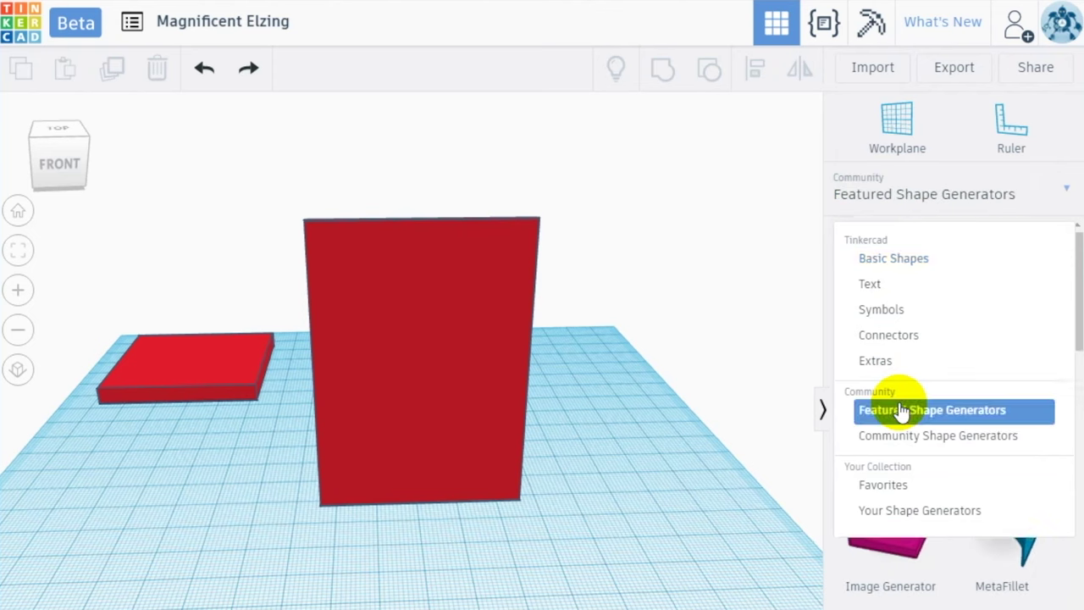
drag(663, 458, 616, 518)
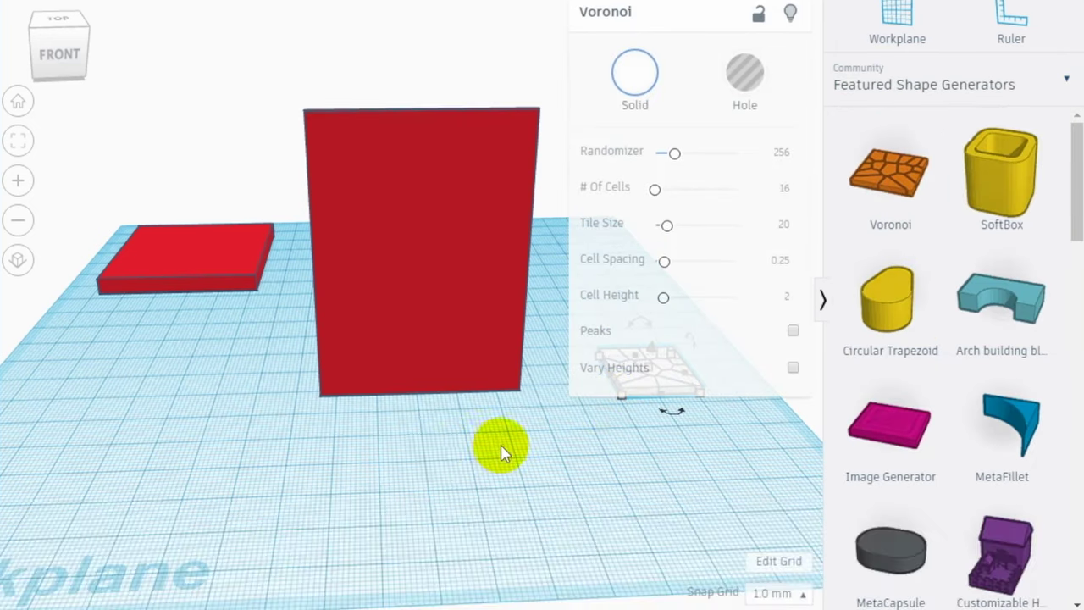
middle_drag(500, 558, 283, 570)
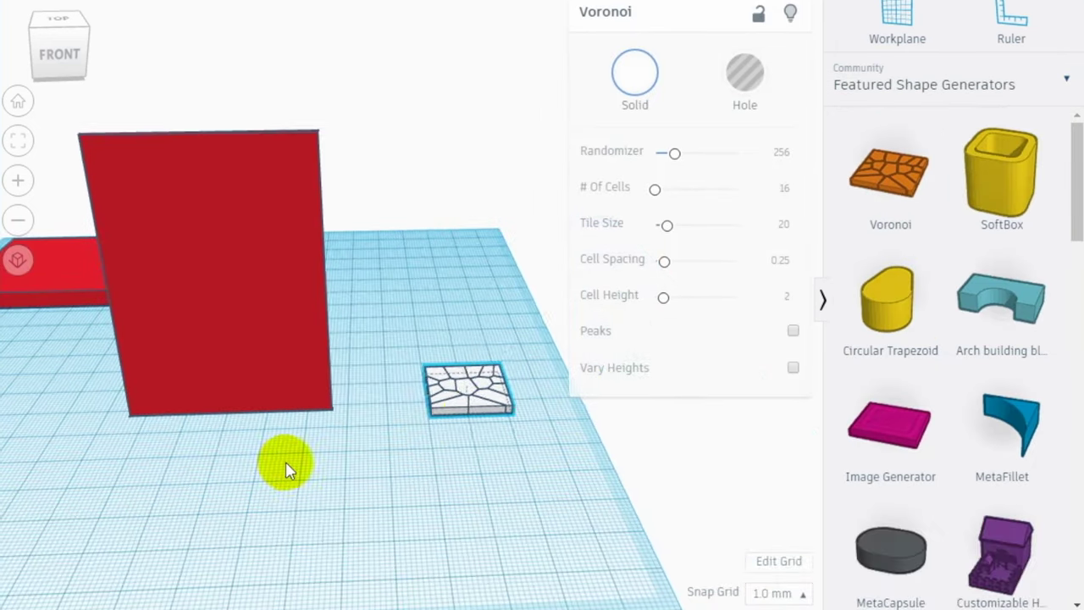
drag(501, 497, 427, 584)
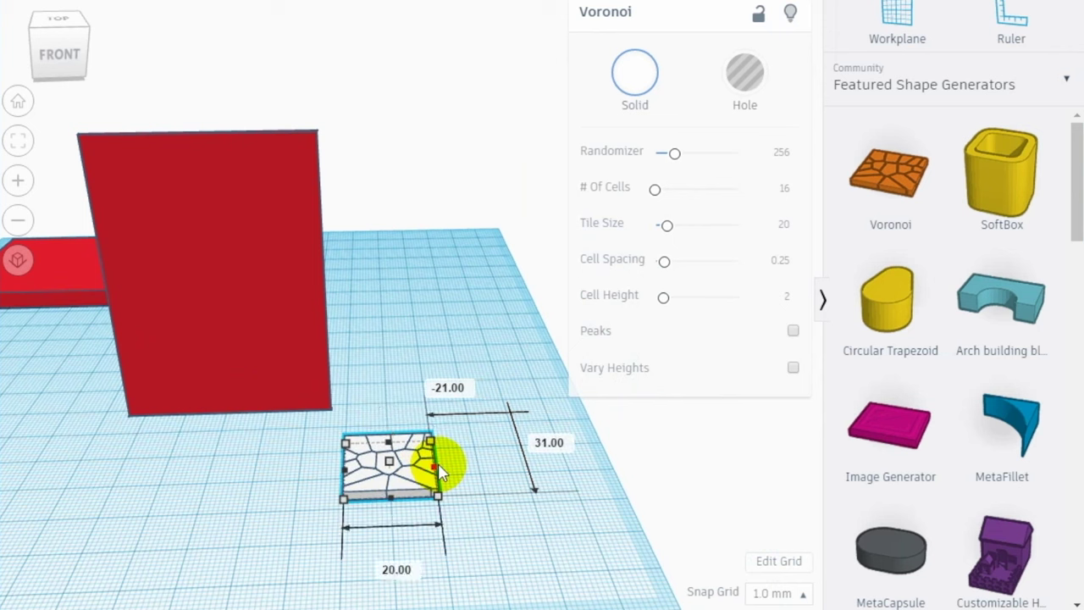
- Size the Voronoi tile to 50 × 70 × 1 mm
text(50)
key(Return)
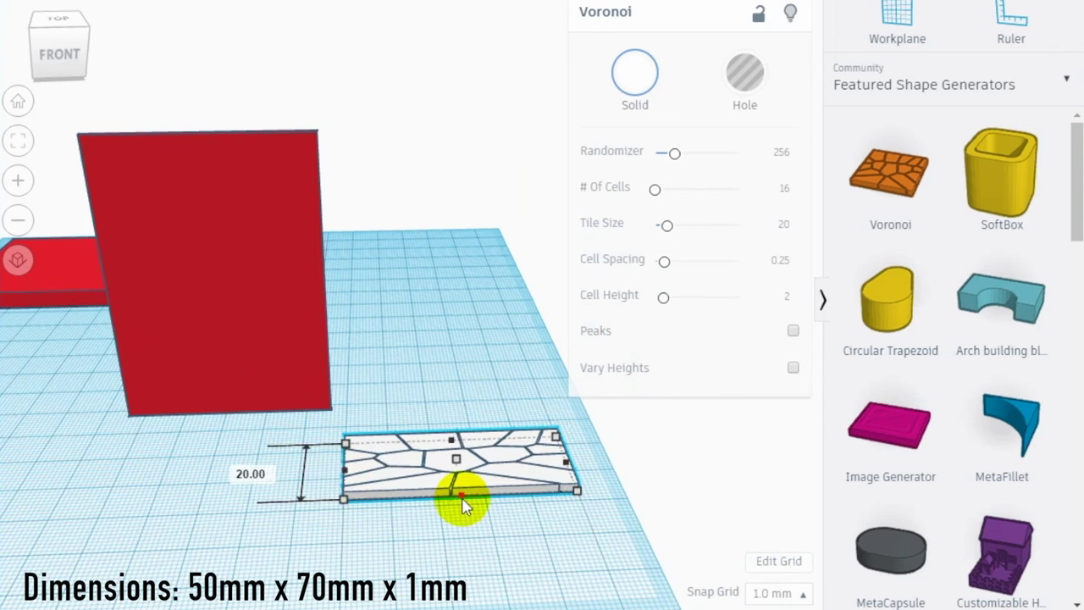
scroll(266, 471, up, 2)
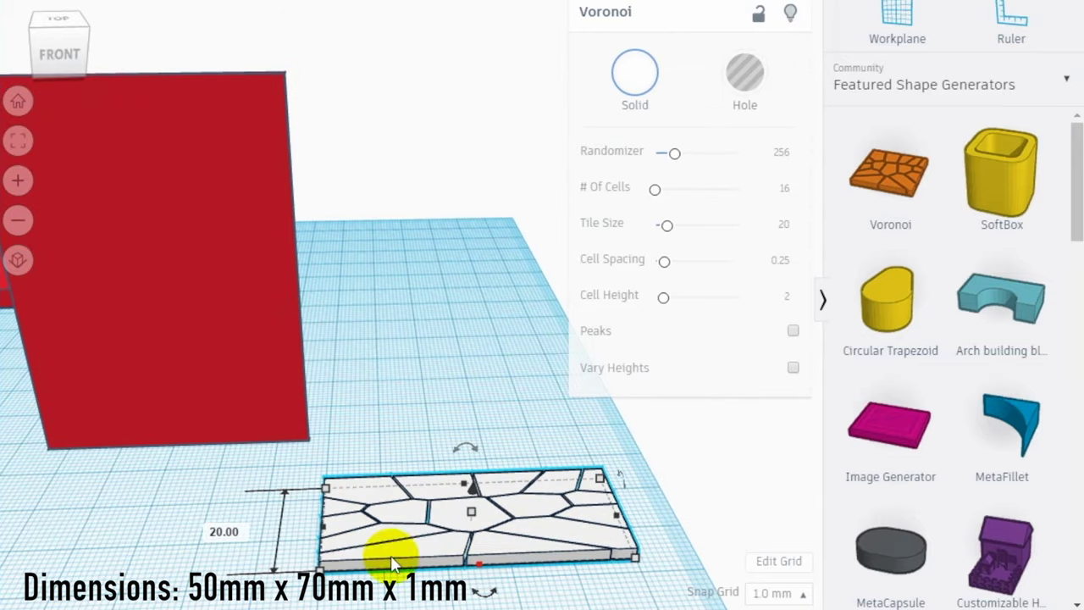
text(70)
key(Return)
right_drag(274, 537, 386, 440)
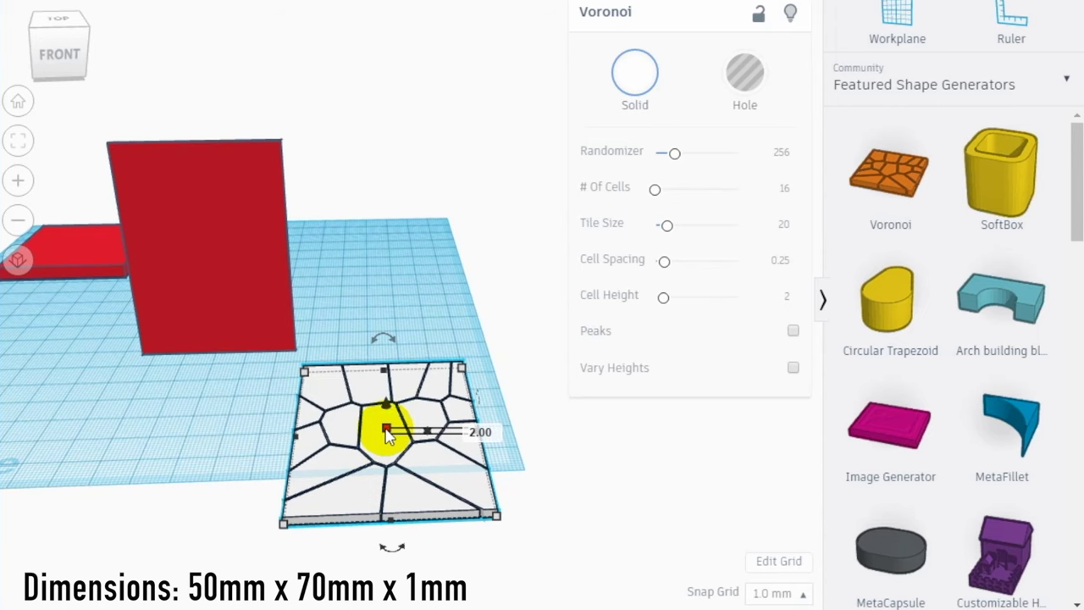
click(491, 432)
text(1)
key(Return)
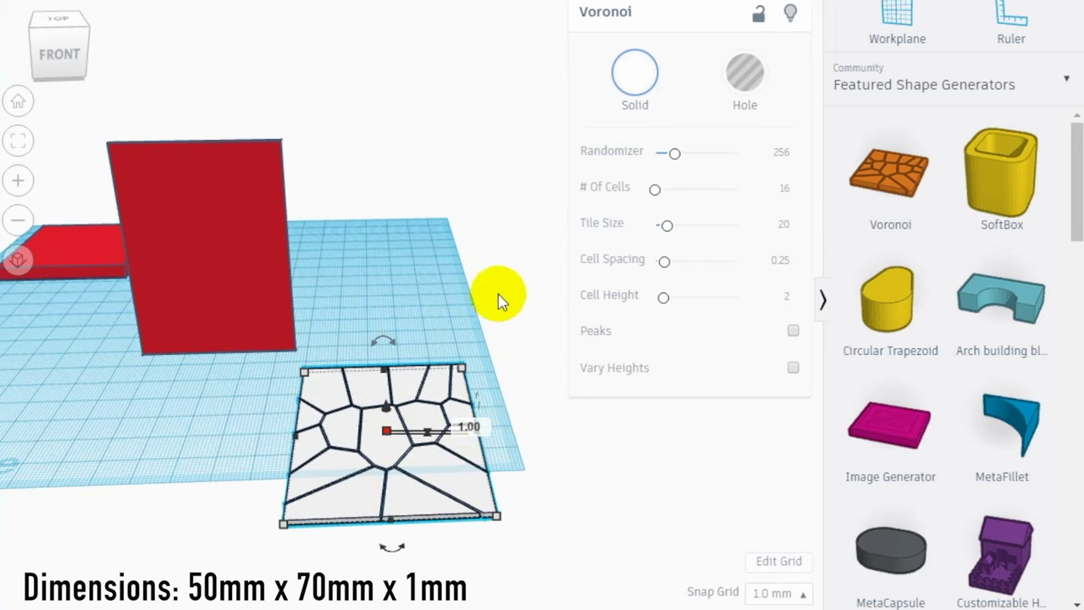
- Move the Voronoi tile across the workplane in front of the upright wall
right_drag(420, 488, 409, 466)
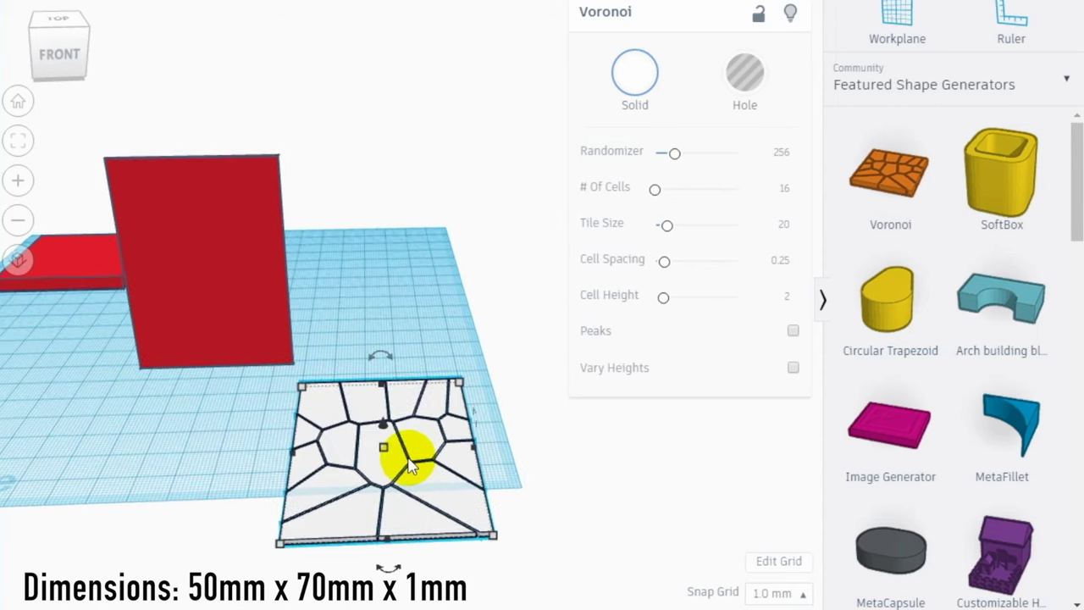
drag(400, 449, 407, 402)
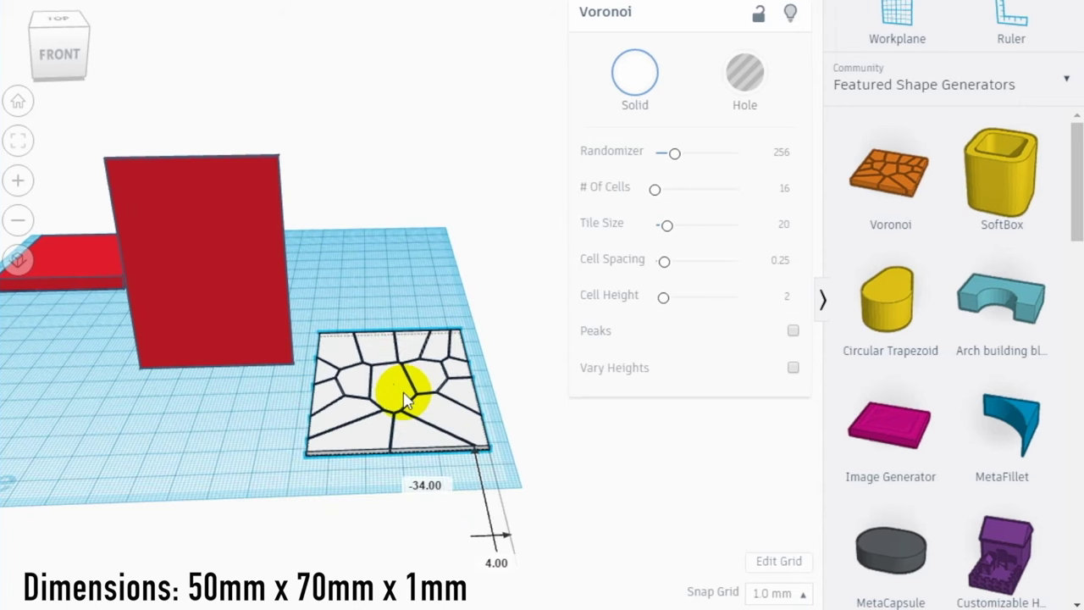
right_drag(603, 491, 335, 273)
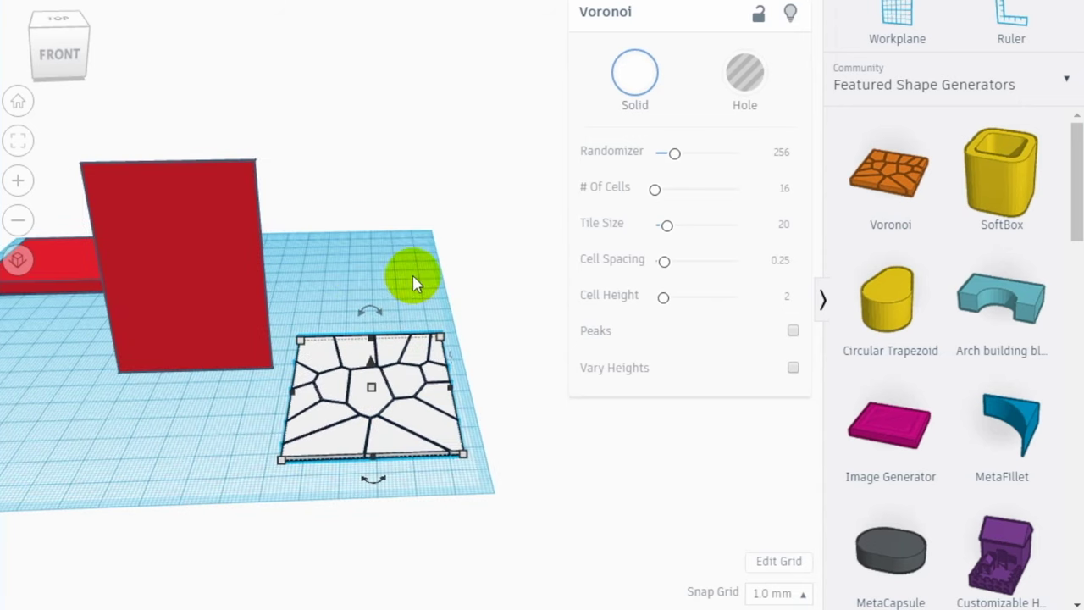
right_drag(413, 274, 246, 290)
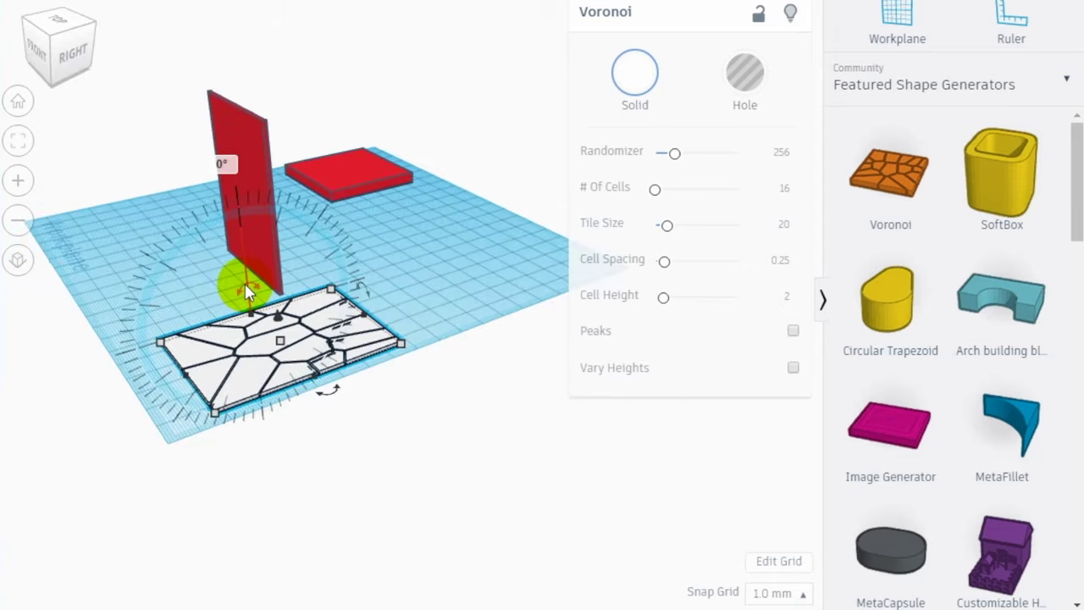
- Rotate the Voronoi tile 90° upright, move it against the red wall and align them
drag(244, 292, 209, 335)
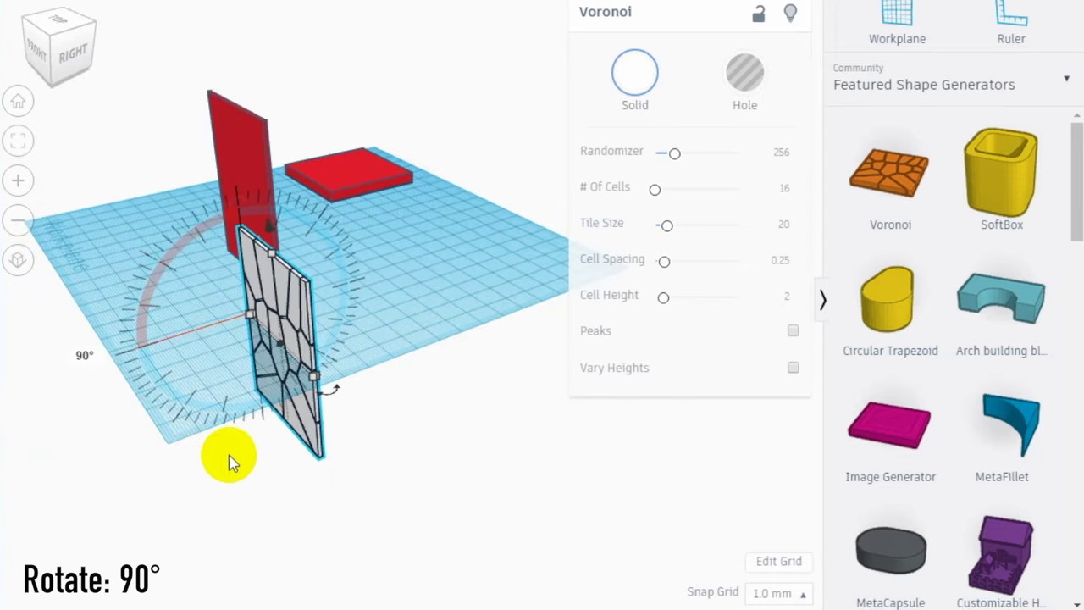
right_drag(229, 455, 443, 454)
drag(375, 351, 182, 360)
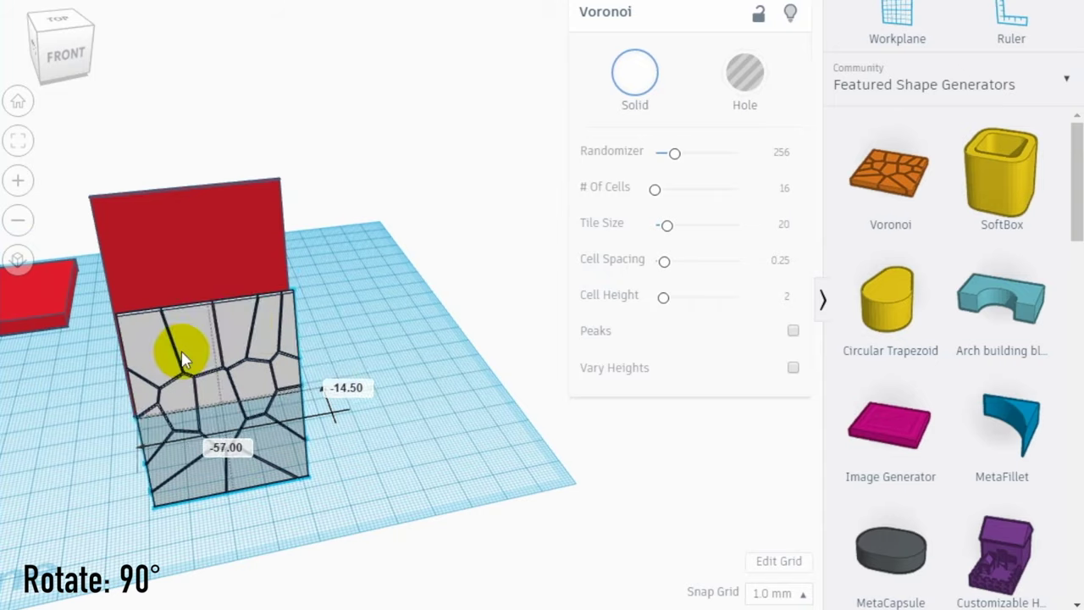
shift+click(227, 277)
click(756, 68)
click(350, 428)
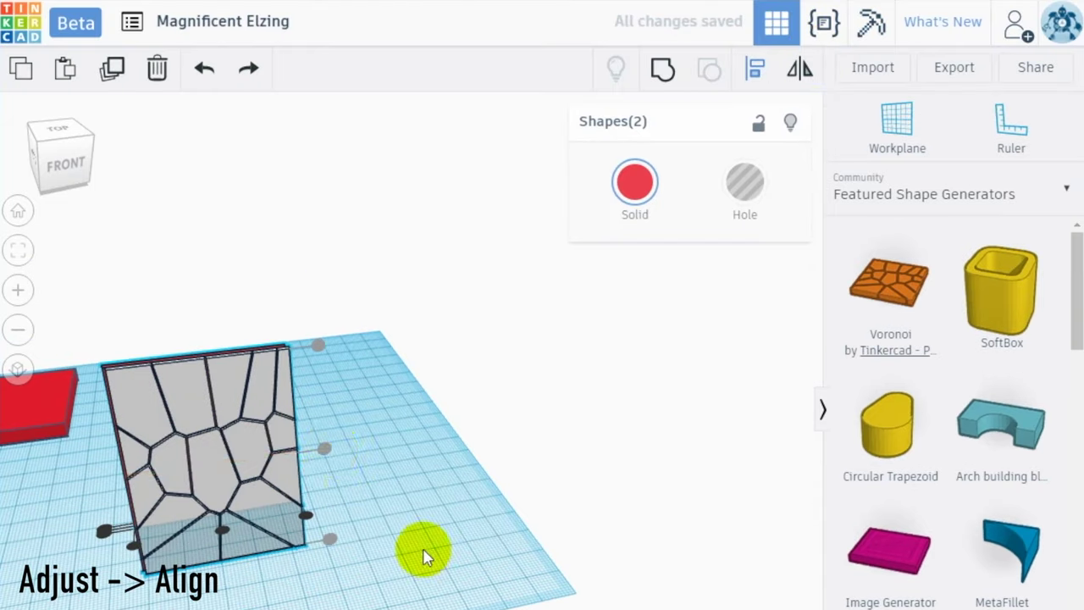
- Inspect the tile and wall alignment from side and edge-on views
right_drag(421, 547, 573, 583)
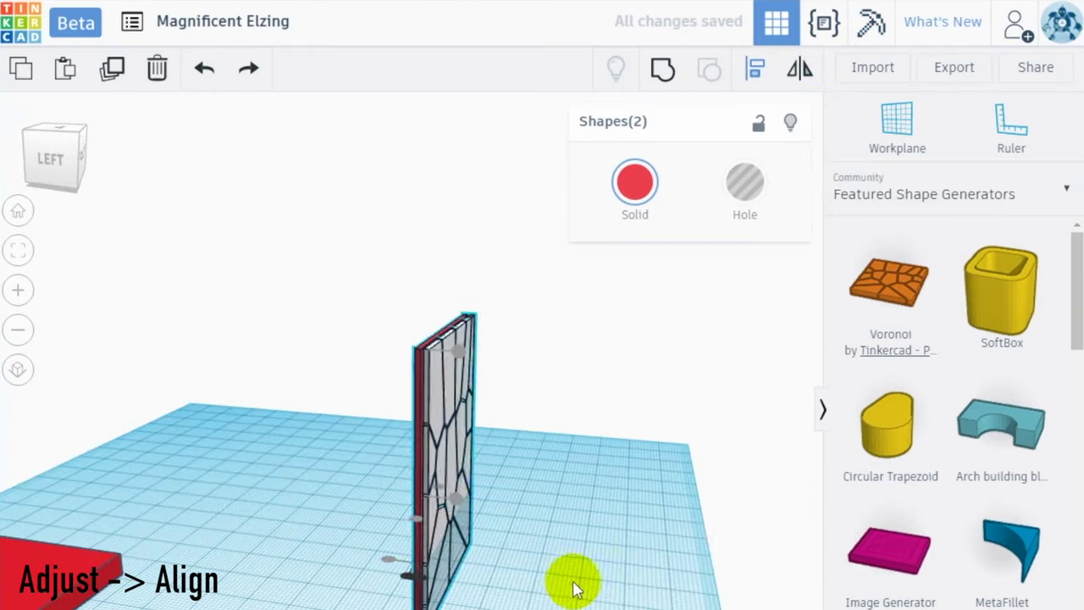
scroll(610, 551, up, 5)
click(640, 518)
right_drag(639, 518, 290, 424)
click(612, 452)
scroll(514, 587, down, 5)
click(564, 571)
key(ctrl+a)
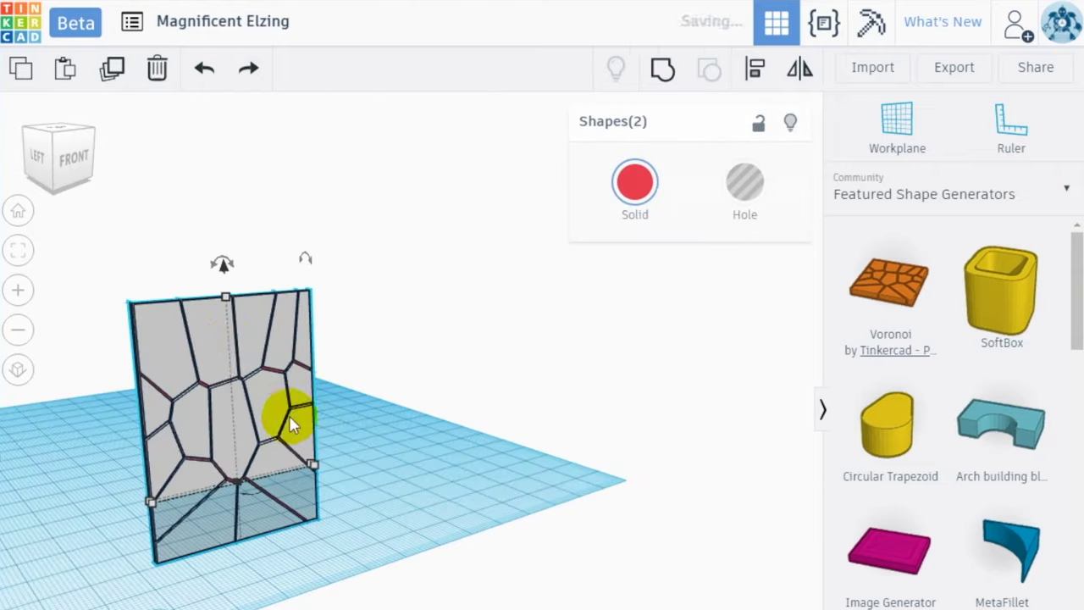
click(231, 194)
scroll(467, 443, down, 3)
scroll(331, 363, up, 3)
- Set the Voronoi pattern to 48 cells, 0.82 cell spacing and cell height 1
click(331, 363)
drag(653, 368, 654, 406)
drag(674, 262, 664, 298)
drag(671, 262, 671, 263)
drag(675, 370, 690, 377)
click(351, 314)
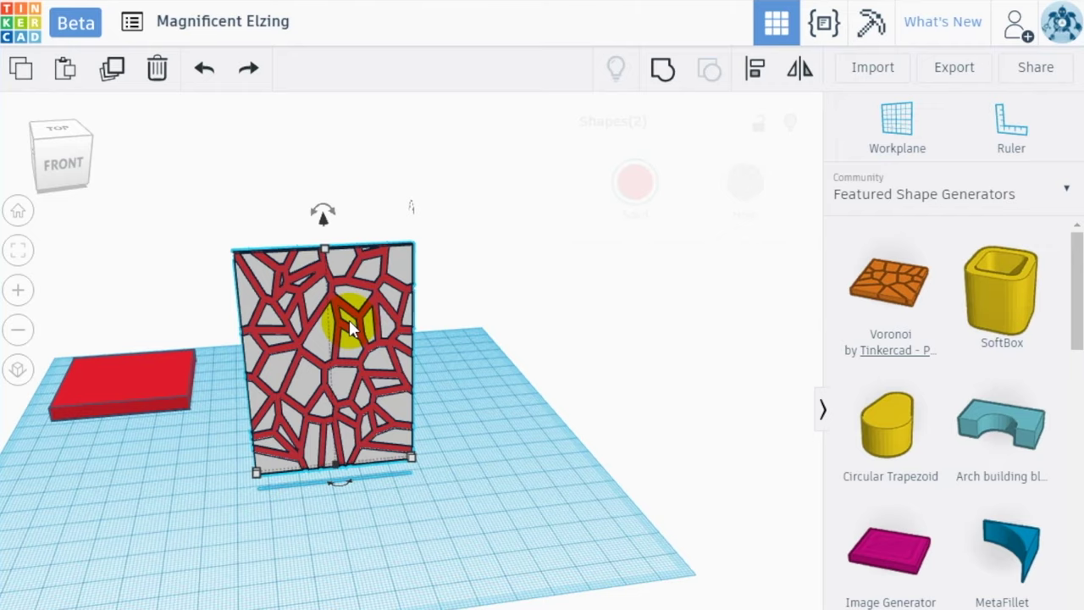
- Move the Voronoi tile flush onto the red wall and group the two into one panel
click(583, 404)
right_drag(584, 404, 488, 454)
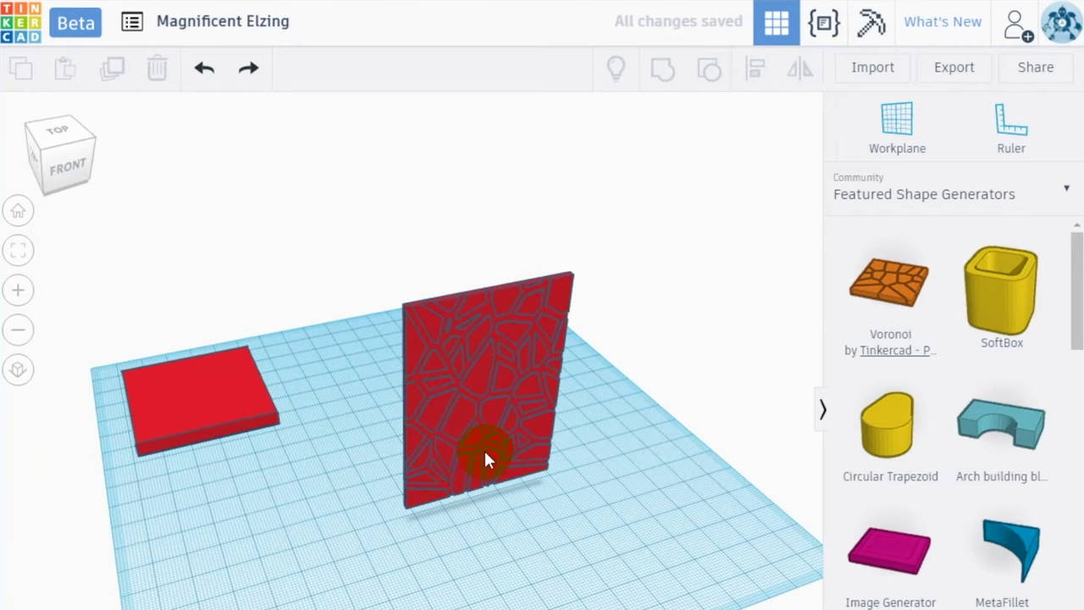
drag(488, 458, 212, 398)
key(ctrl+a)
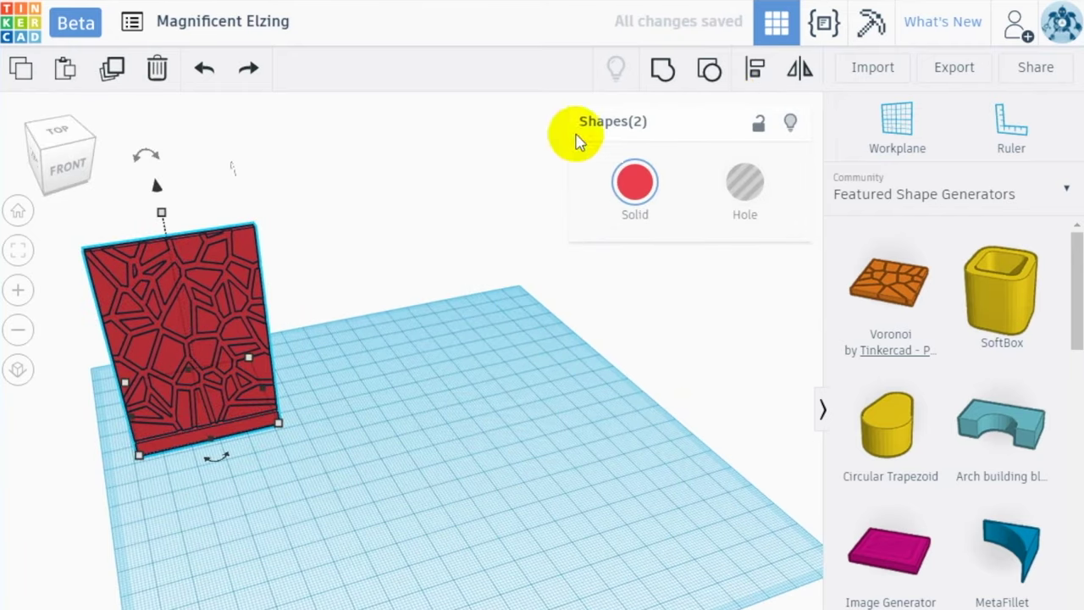
right_drag(239, 524, 379, 599)
right_drag(500, 579, 271, 581)
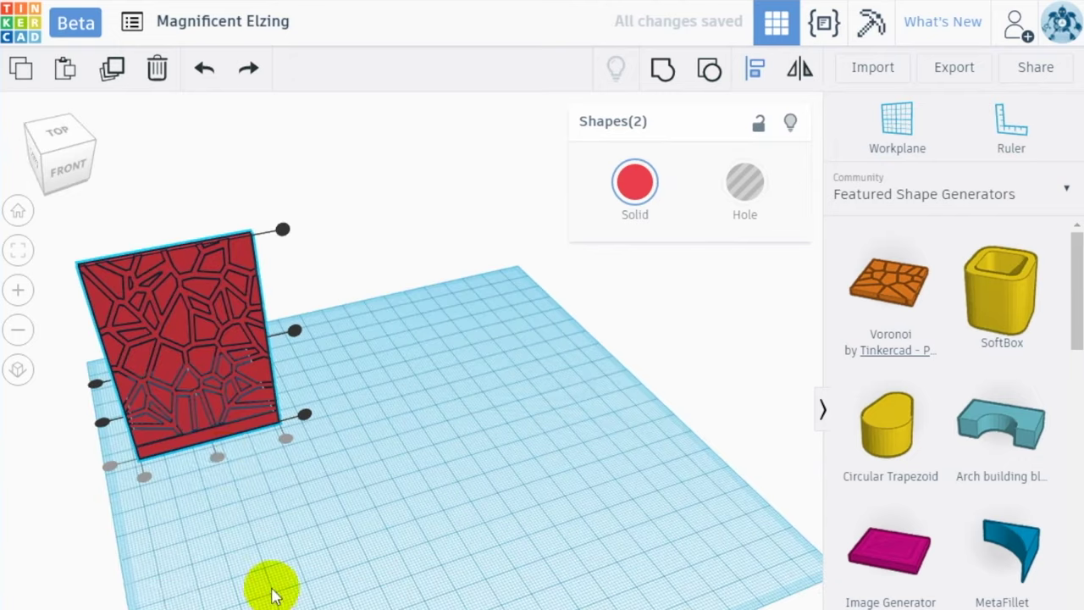
key(ctrl+g)
key(ctrl+a)
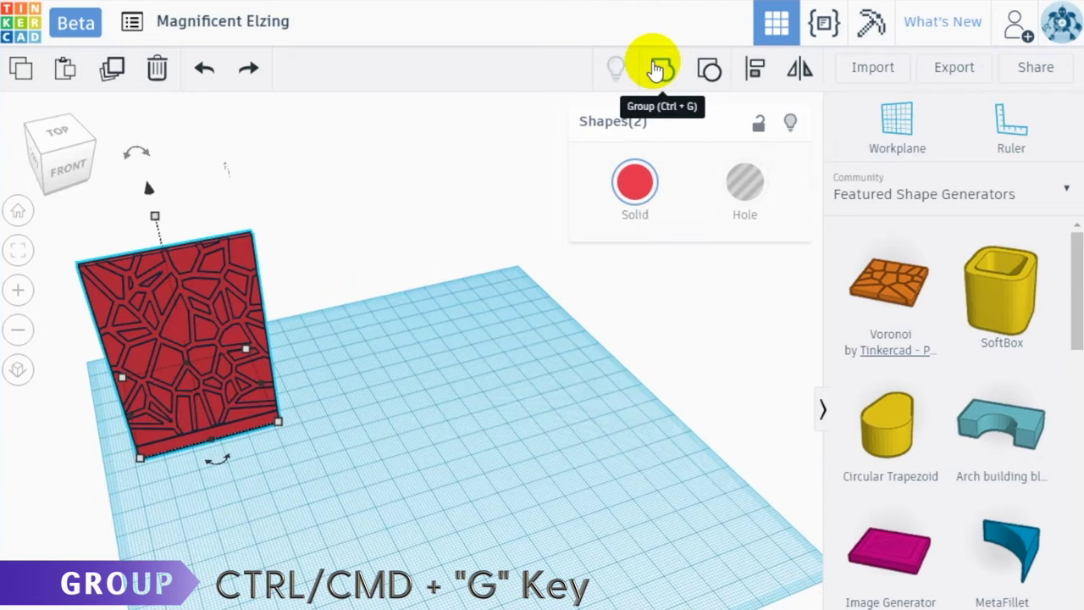
click(661, 68)
click(287, 471)
right_drag(287, 462, 460, 419)
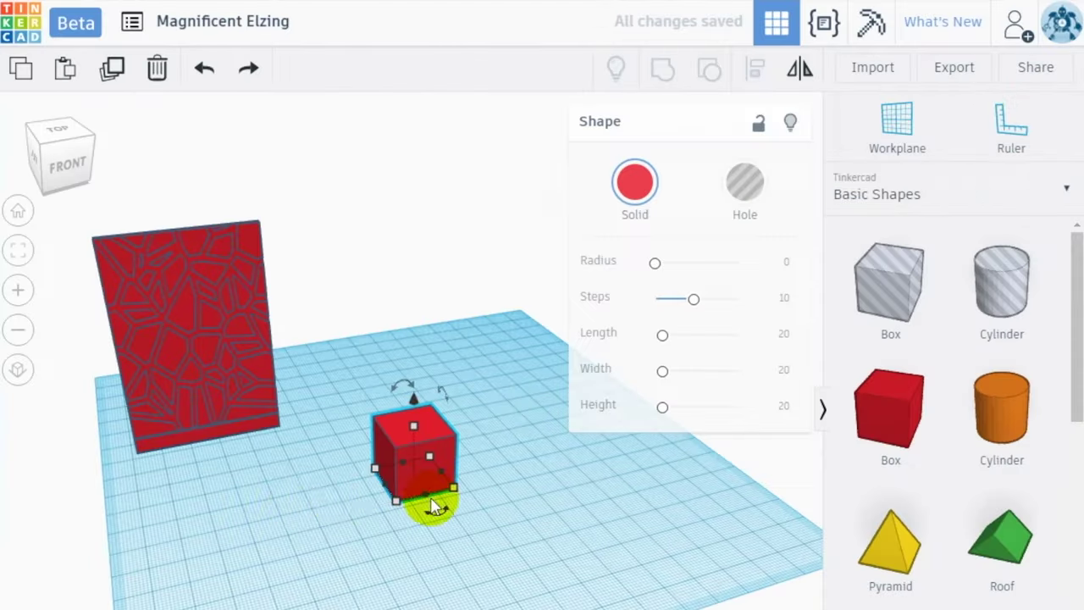
- Stretch a new box into a tall wall panel and add another Voronoi tile
drag(424, 498, 382, 508)
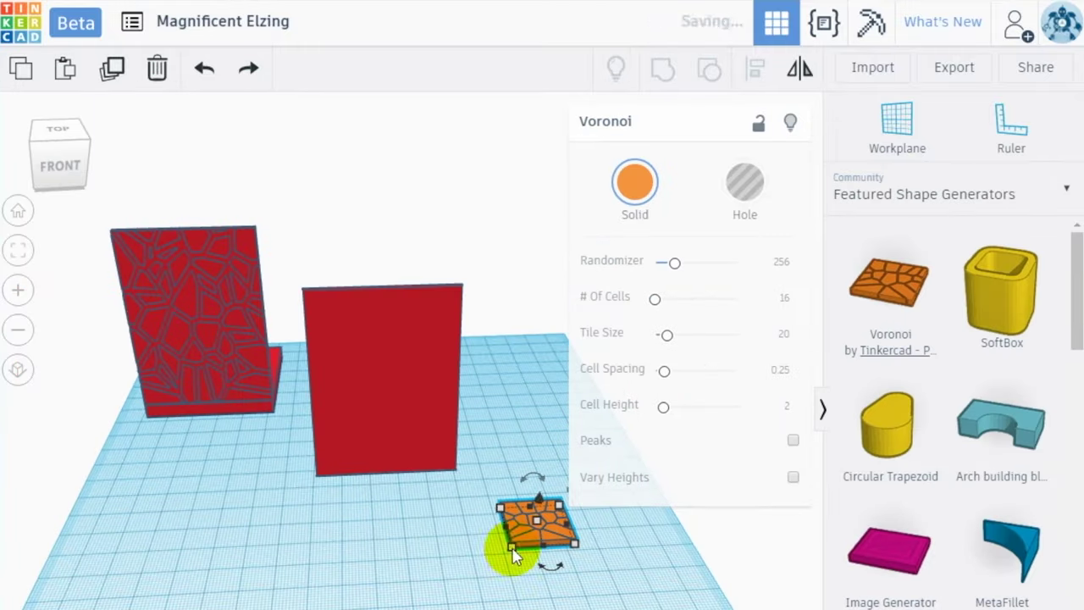
drag(503, 552, 499, 550)
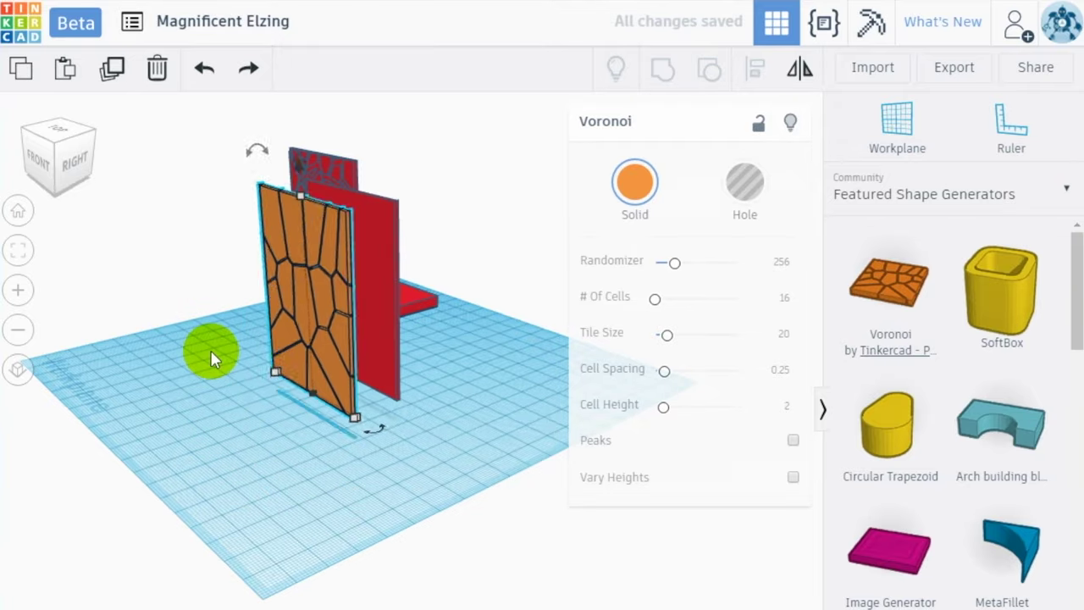
scroll(352, 254, up, 10)
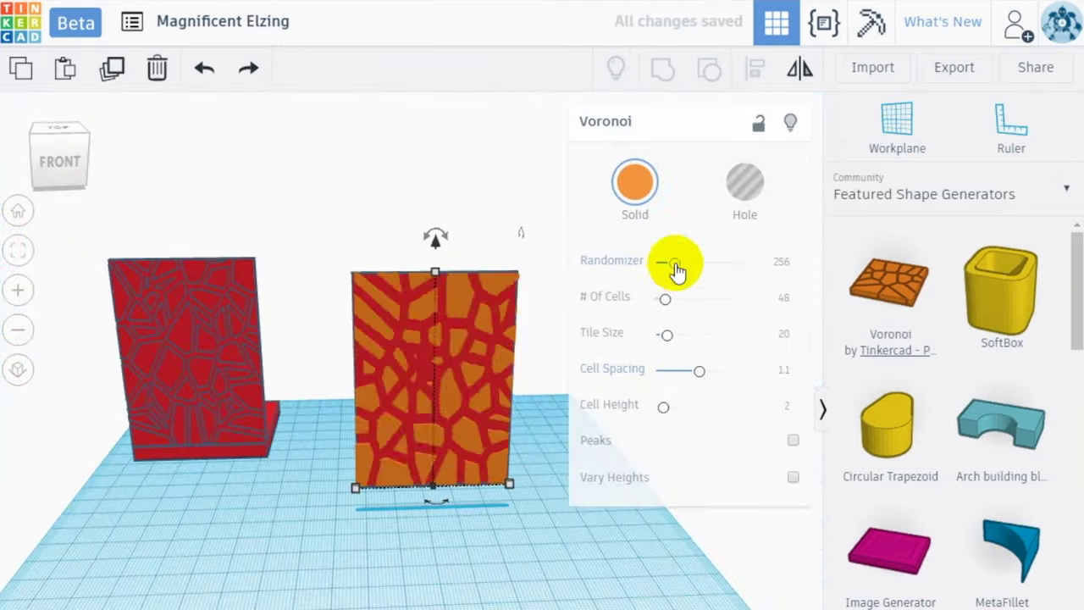
- Group the second Voronoi tile with its wall and rotate the patterned wall into place
click(661, 68)
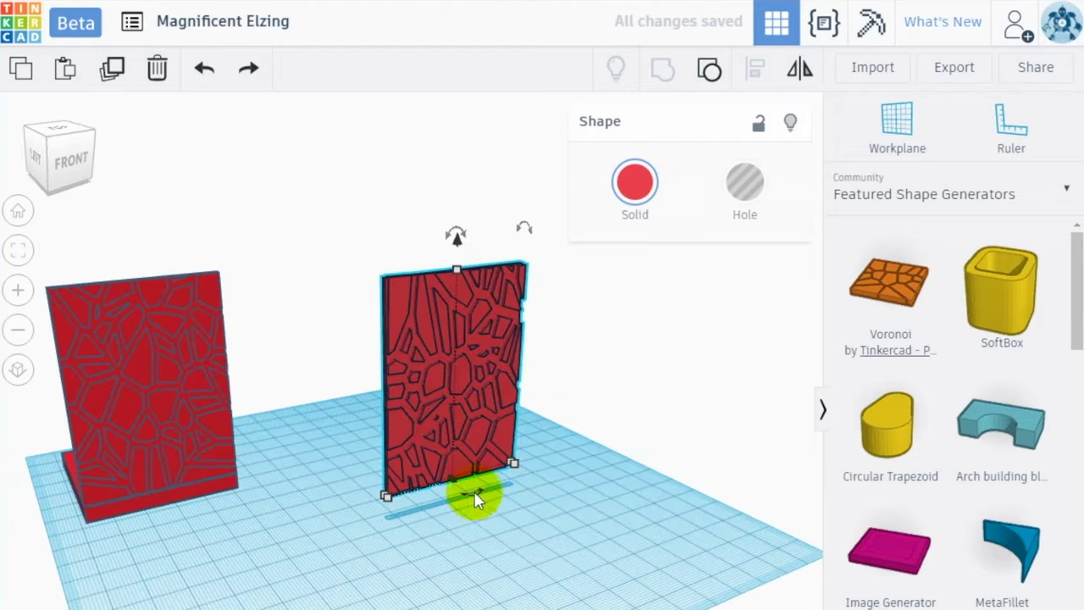
drag(472, 496, 279, 599)
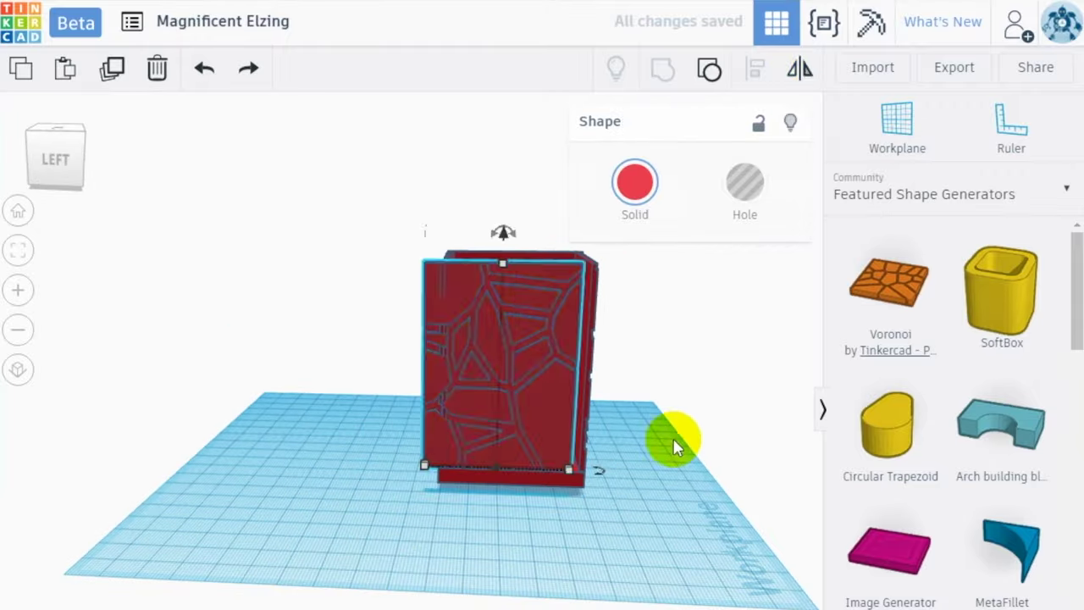
click(593, 447)
right_drag(593, 447, 411, 501)
scroll(467, 291, up, 3)
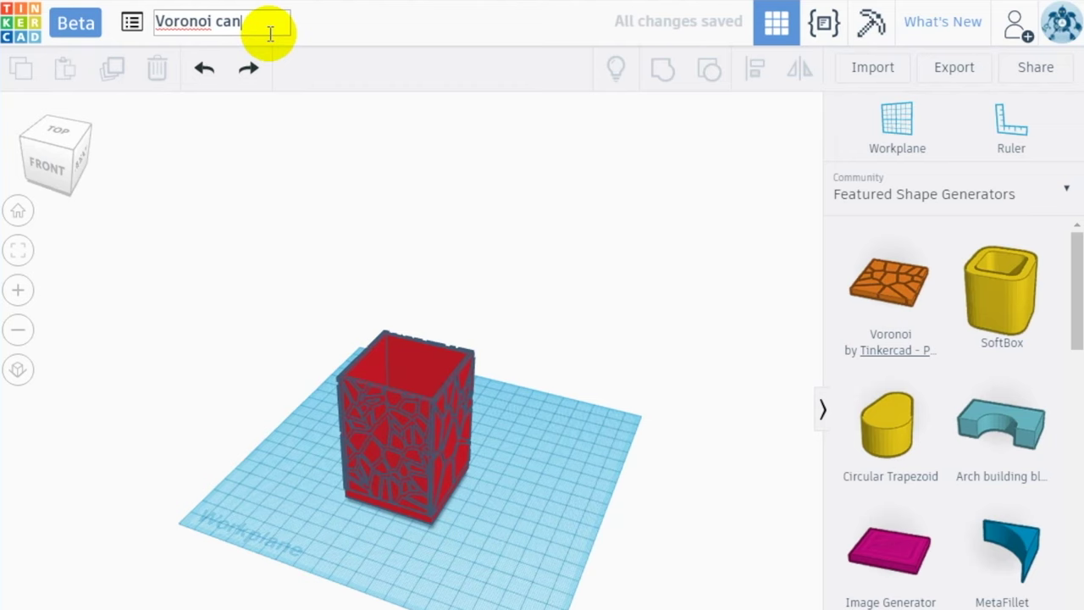
- Rename the design 'Voronoi candle holder', then select the holder for download
text(holder)
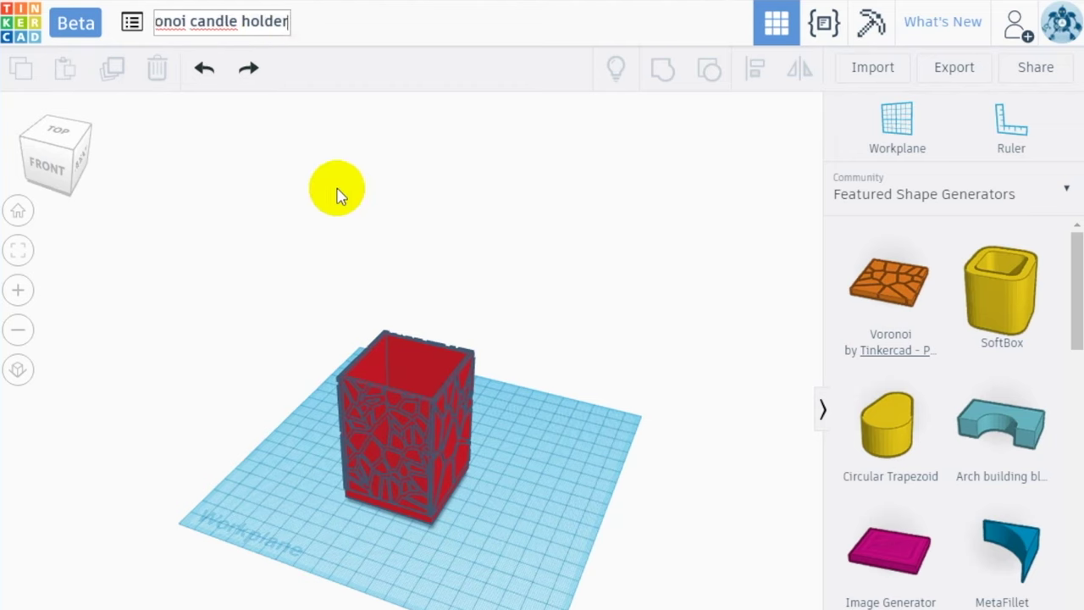
click(362, 206)
click(421, 432)
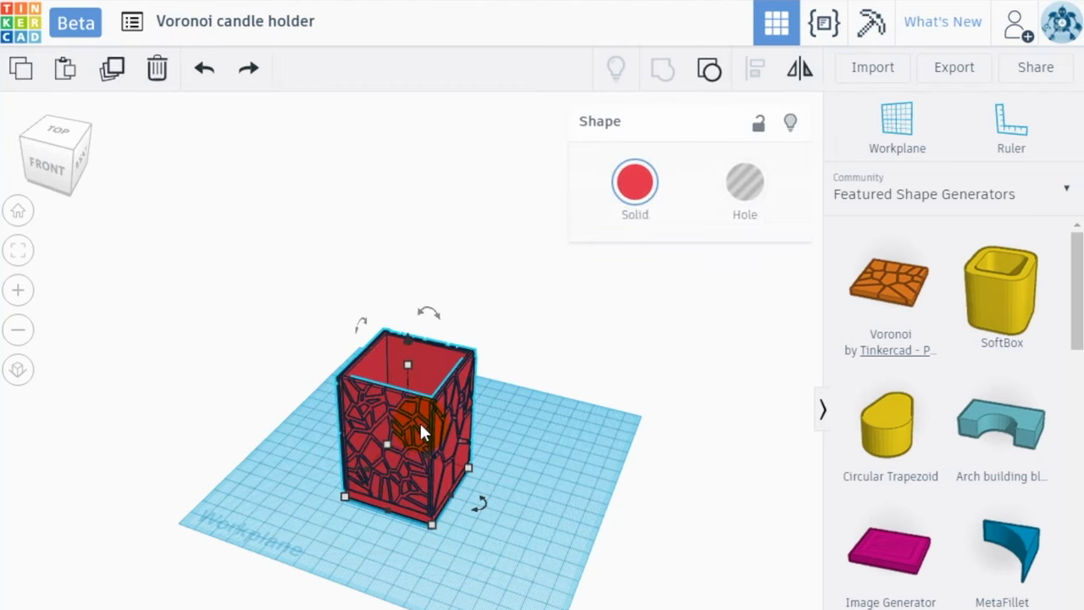
click(954, 67)
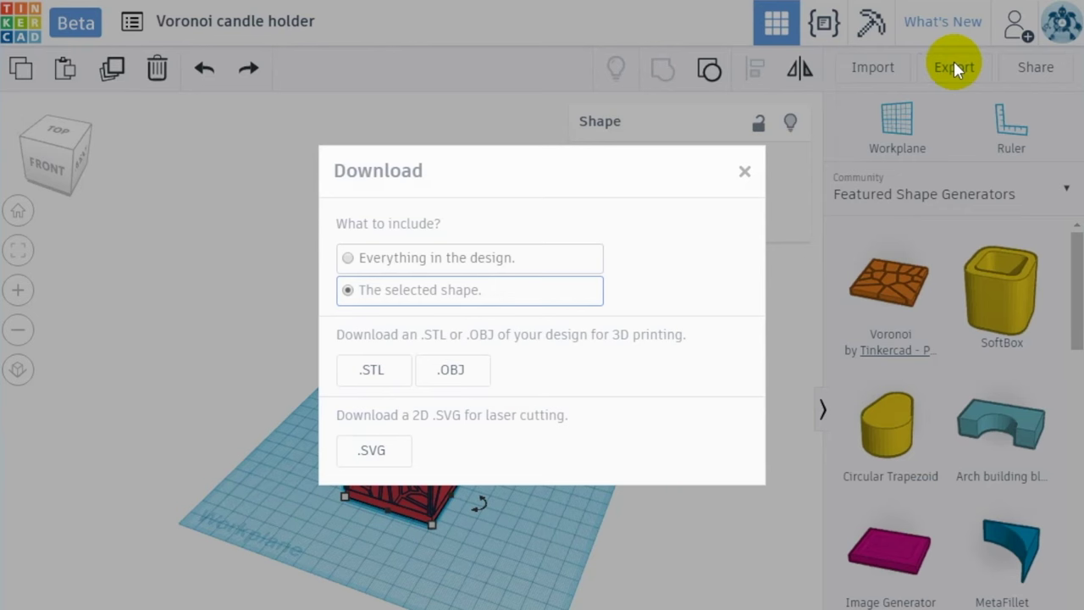
- Download the candle holder as an .STL file
click(381, 377)
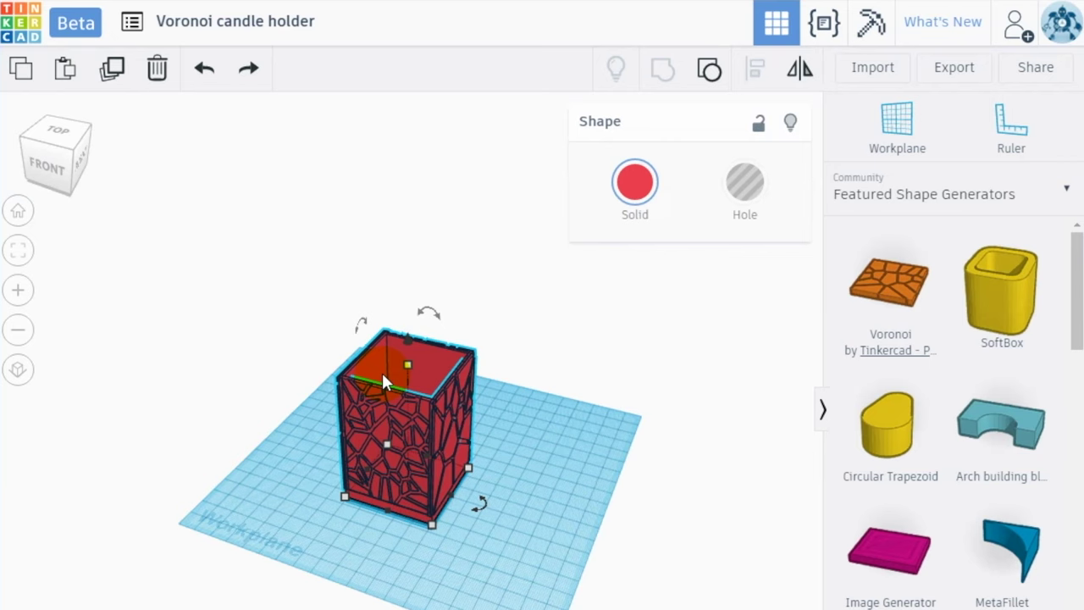
- Change the candle holder's solid colour from red to a light tan preset
scroll(382, 381, down, 1)
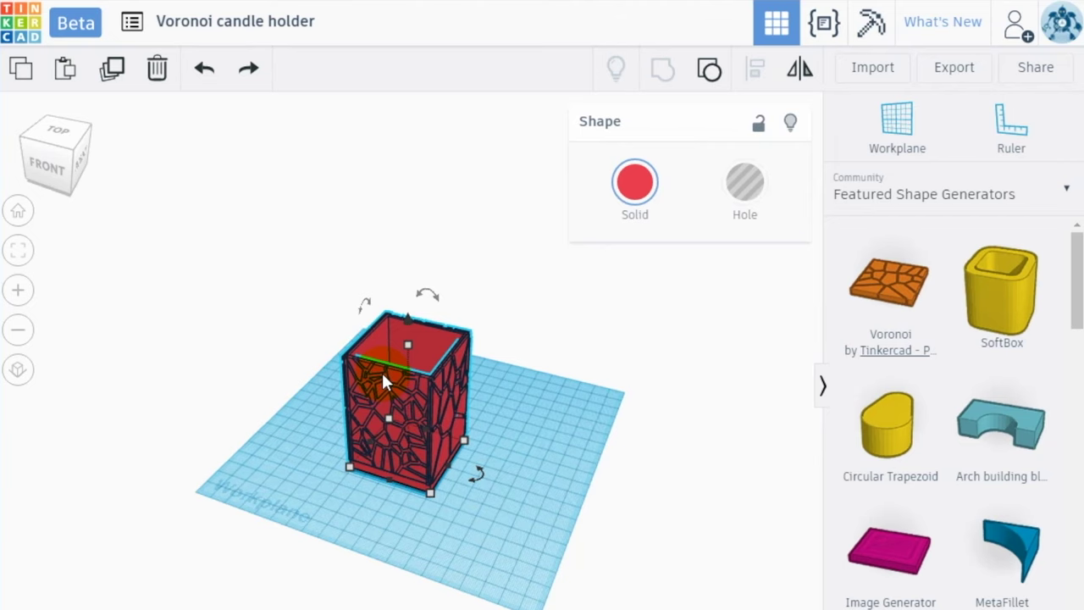
click(534, 517)
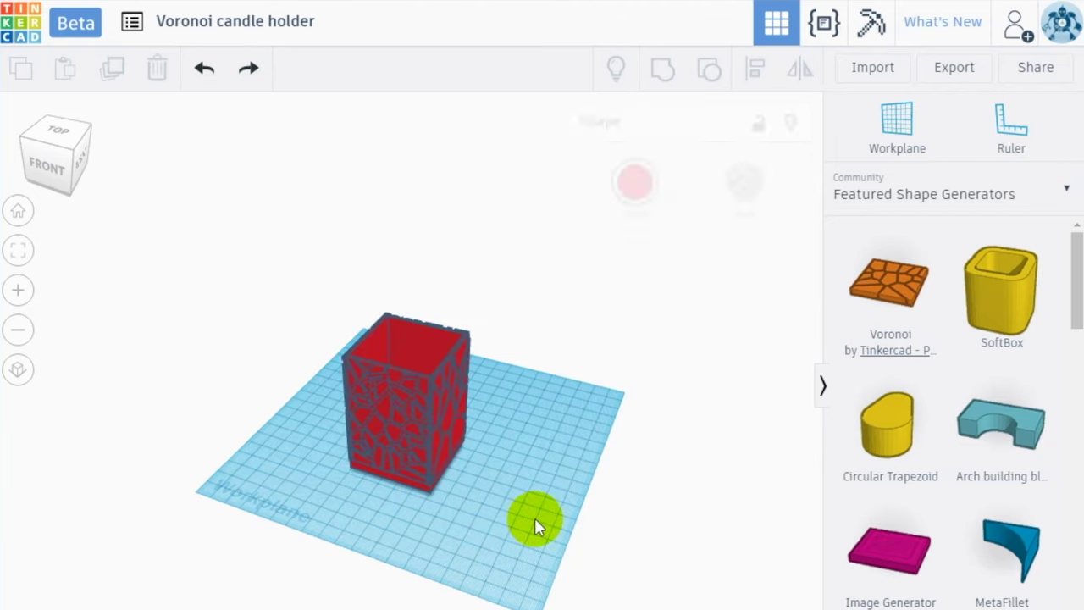
click(410, 454)
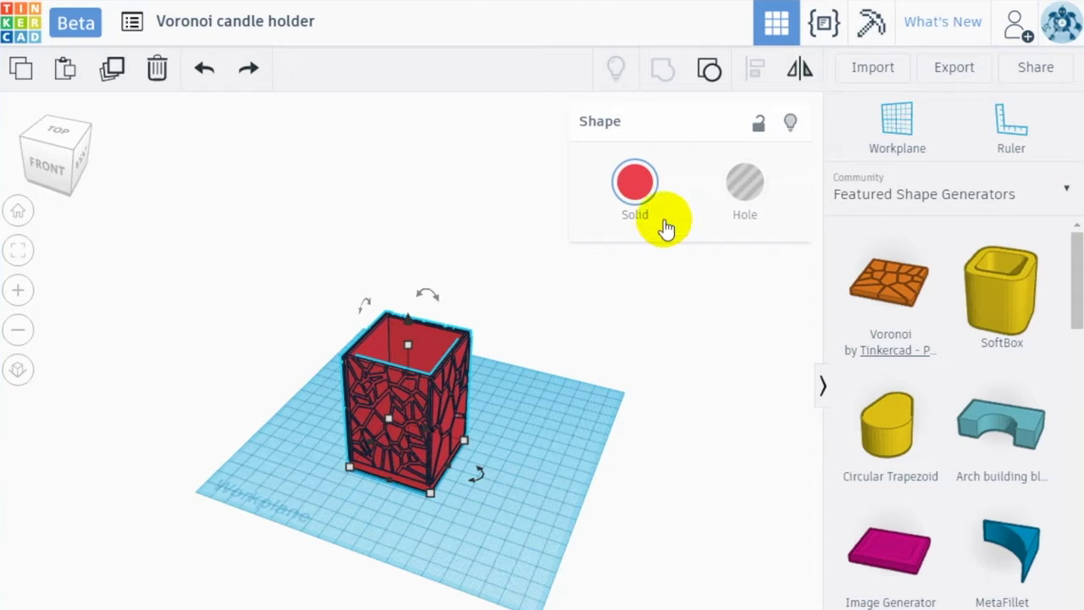
click(635, 182)
click(819, 302)
scroll(387, 465, up, 5)
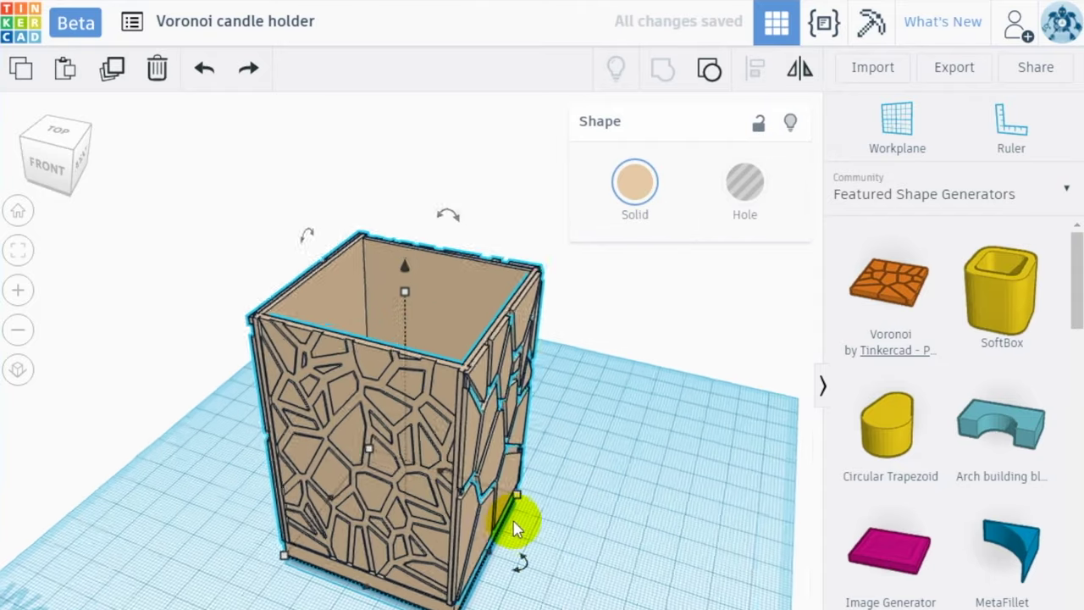